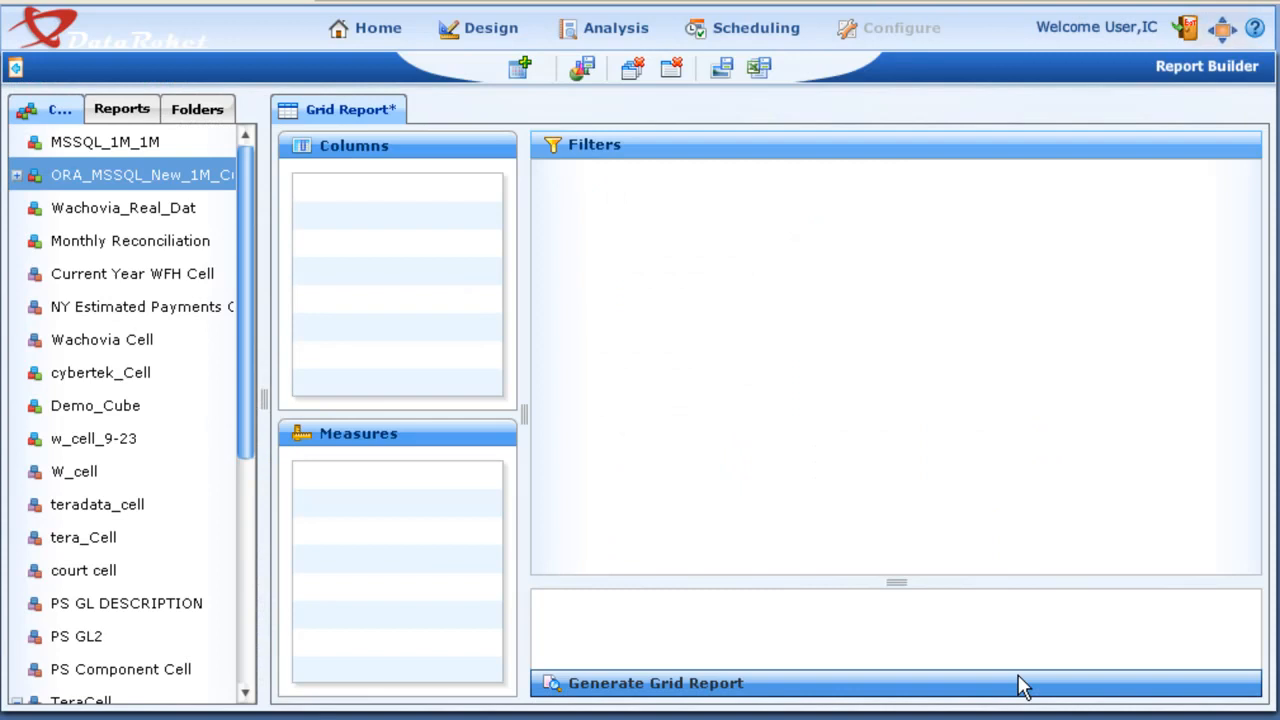
Step: Create a new chart with C_NAME, C_CUSTKEY, C_PHONE and C_NATIONKEY from TeraCell as its columns
left_click(520, 67)
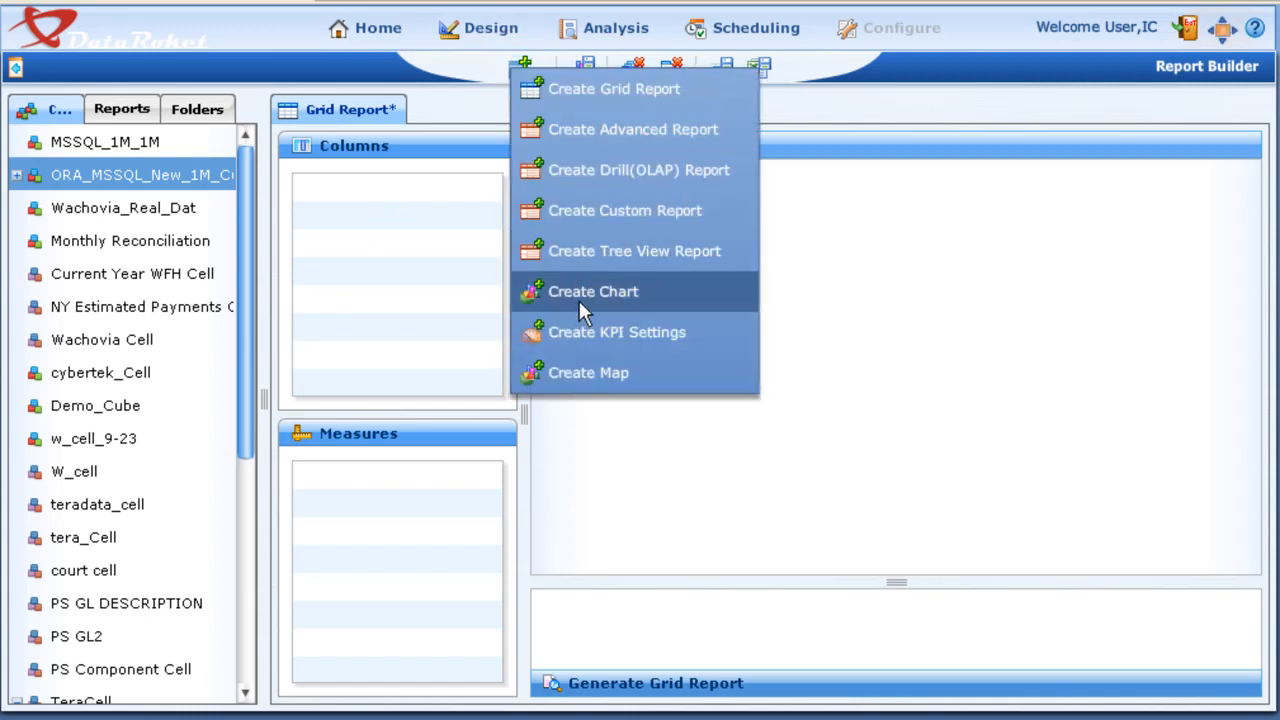
left_click(579, 301)
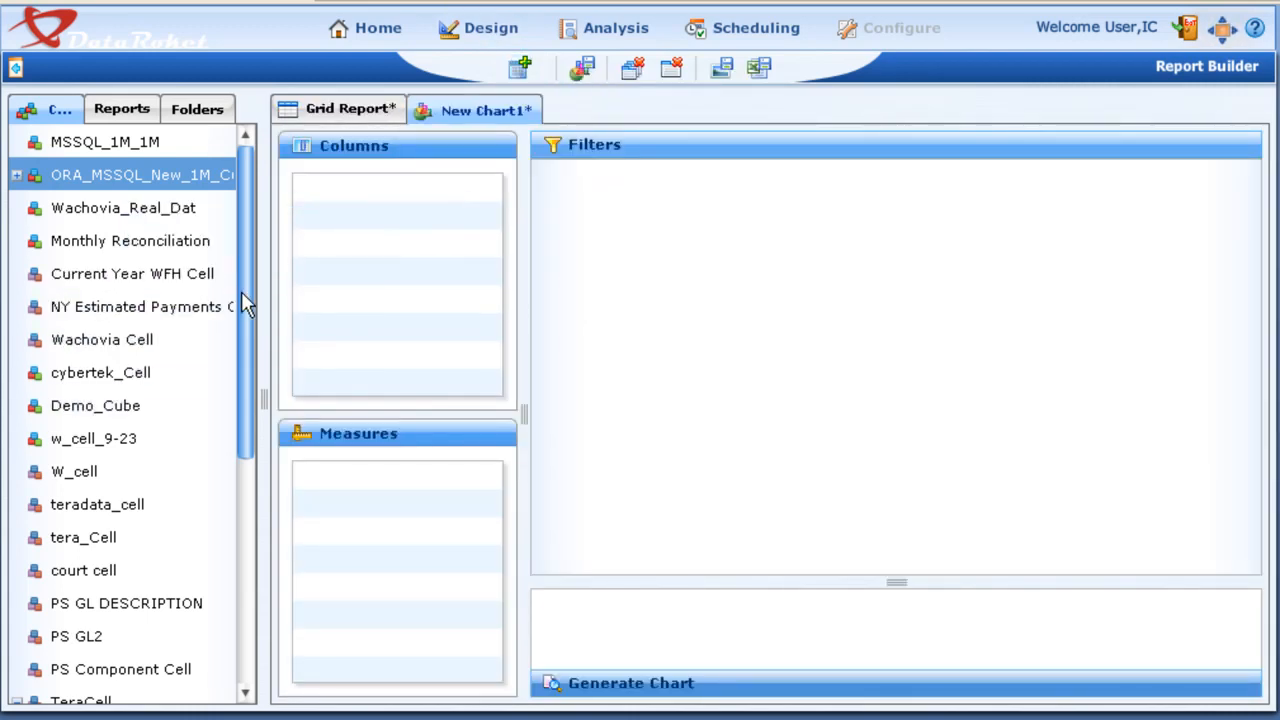
left_click_drag(246, 303, 263, 537)
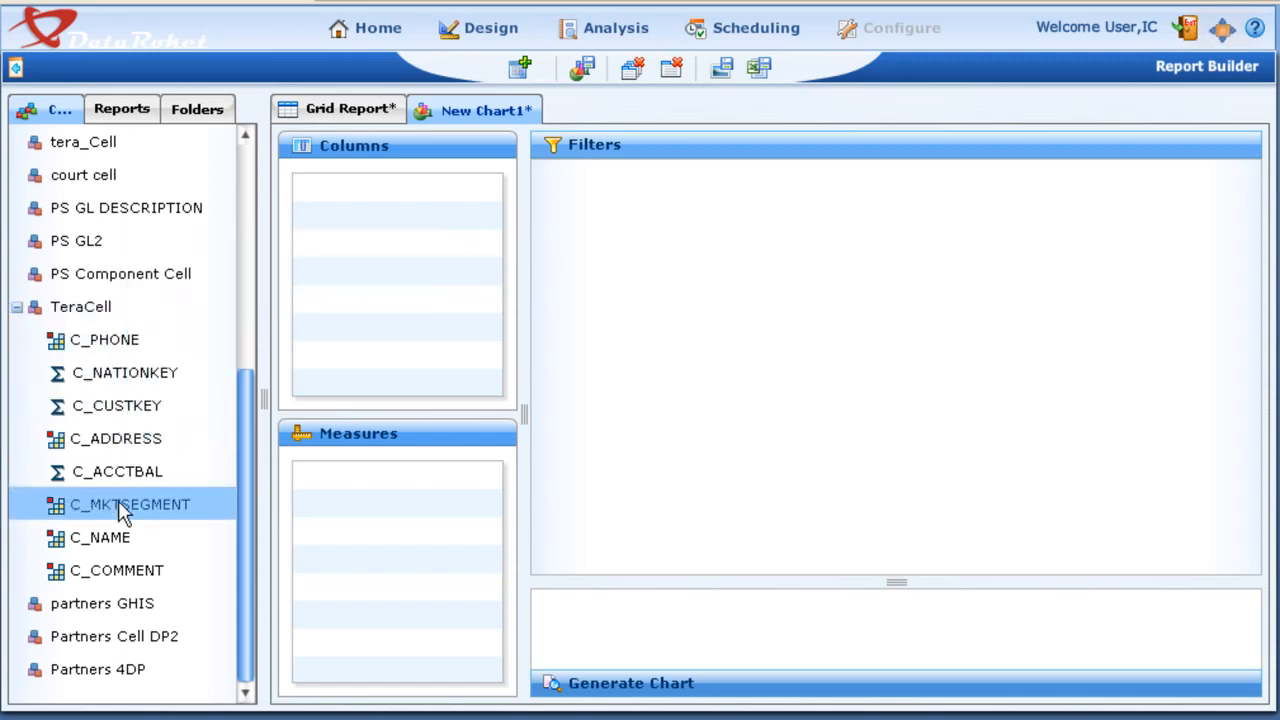
left_click_drag(100, 537, 407, 222)
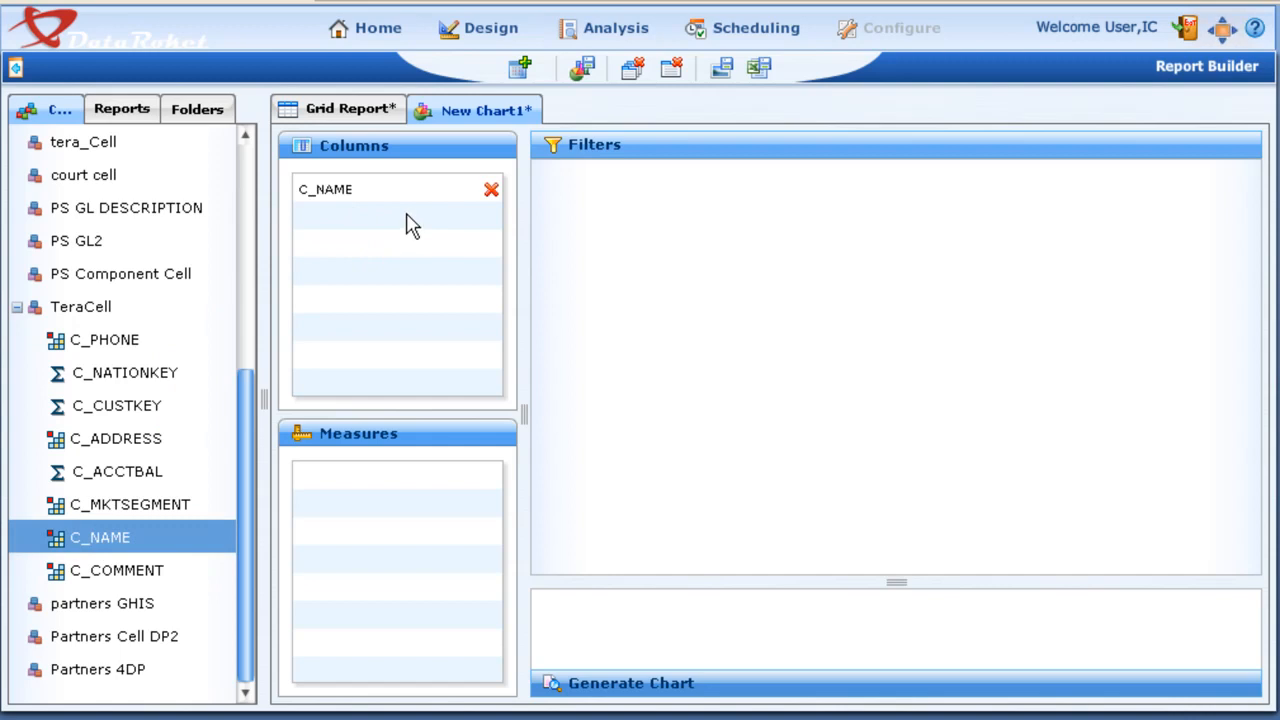
left_click_drag(150, 406, 394, 285)
left_click_drag(129, 340, 345, 280)
left_click_drag(145, 372, 390, 326)
Step: Add C_ACCTBAL as the measure with the sum function and generate the chart
left_click_drag(110, 472, 341, 532)
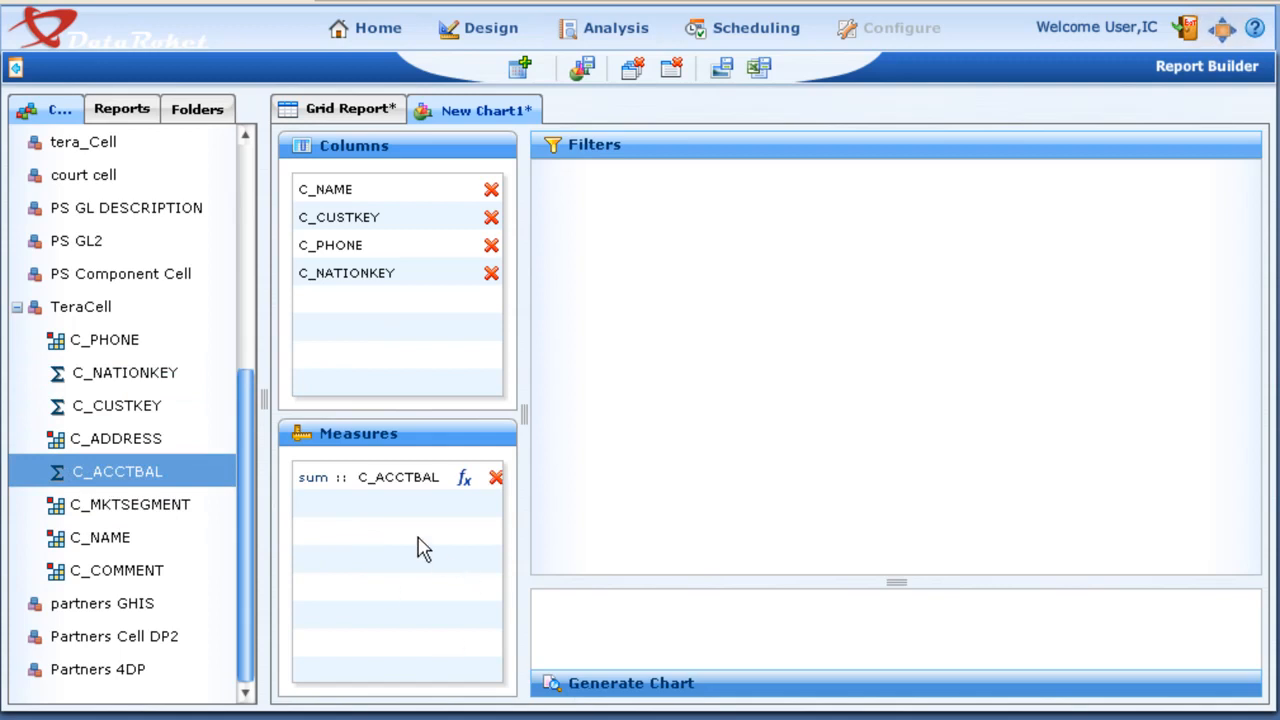
left_click(495, 478)
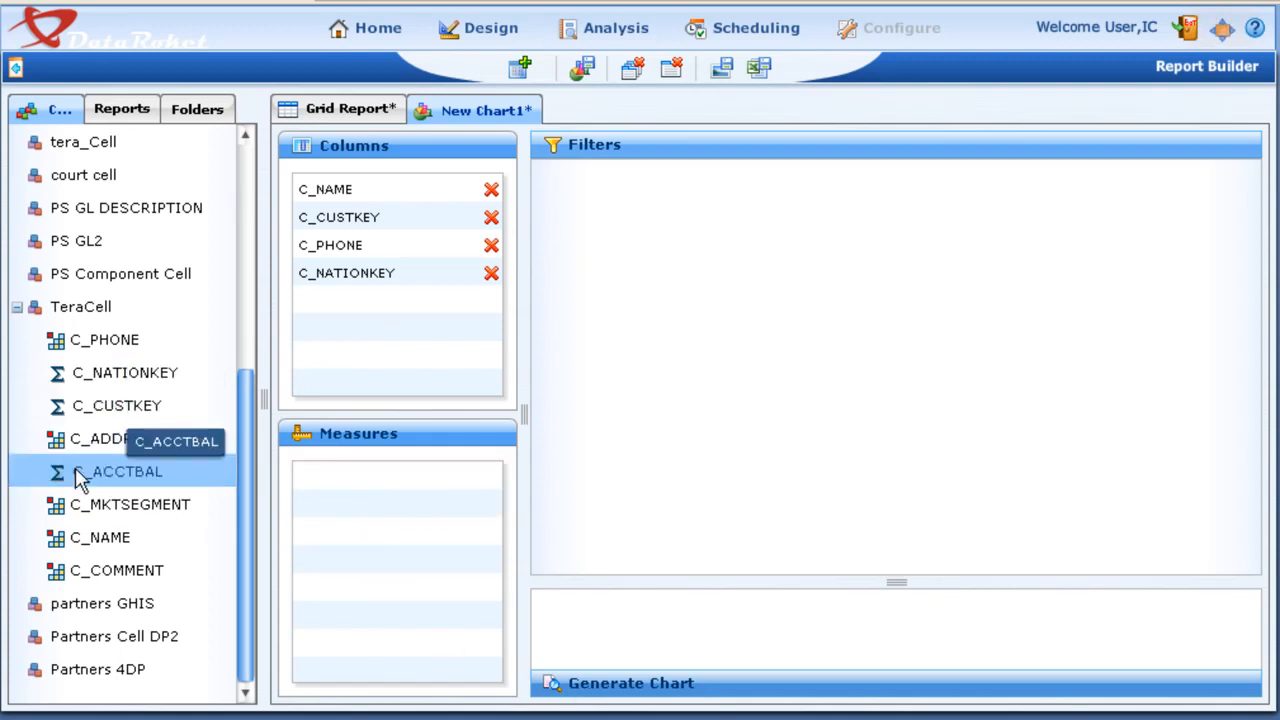
left_click_drag(74, 471, 318, 476)
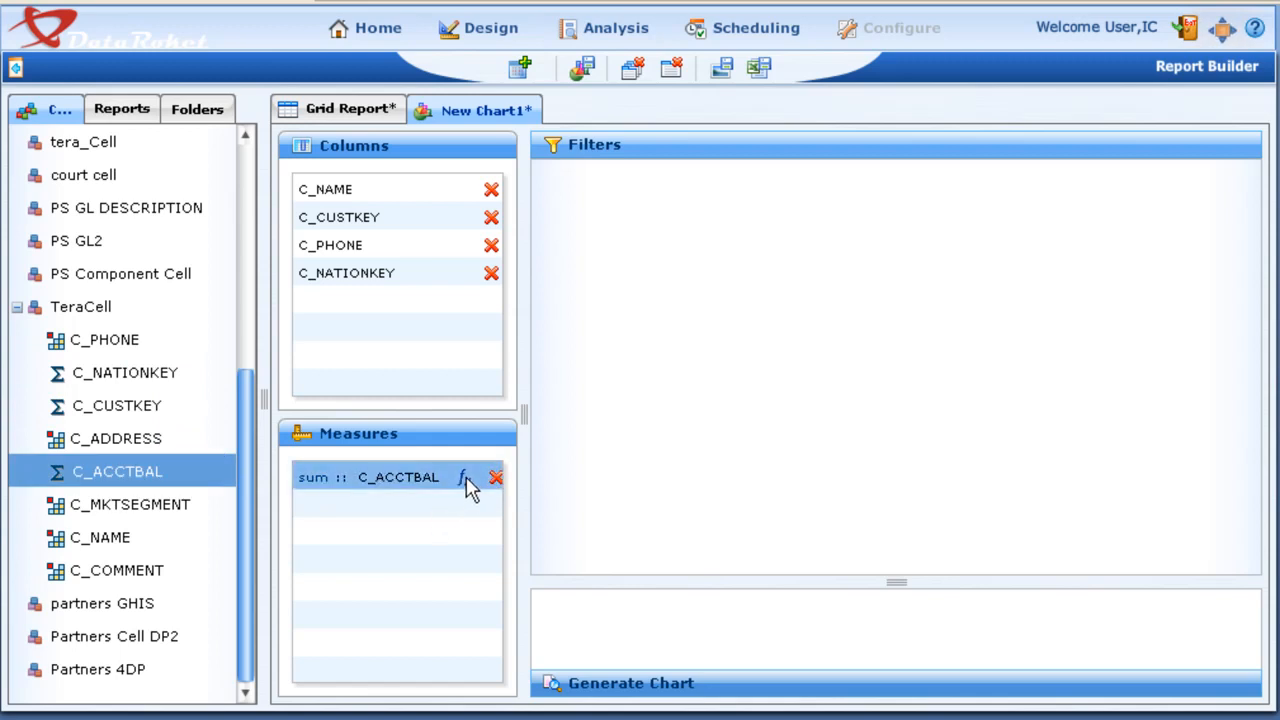
left_click(465, 478)
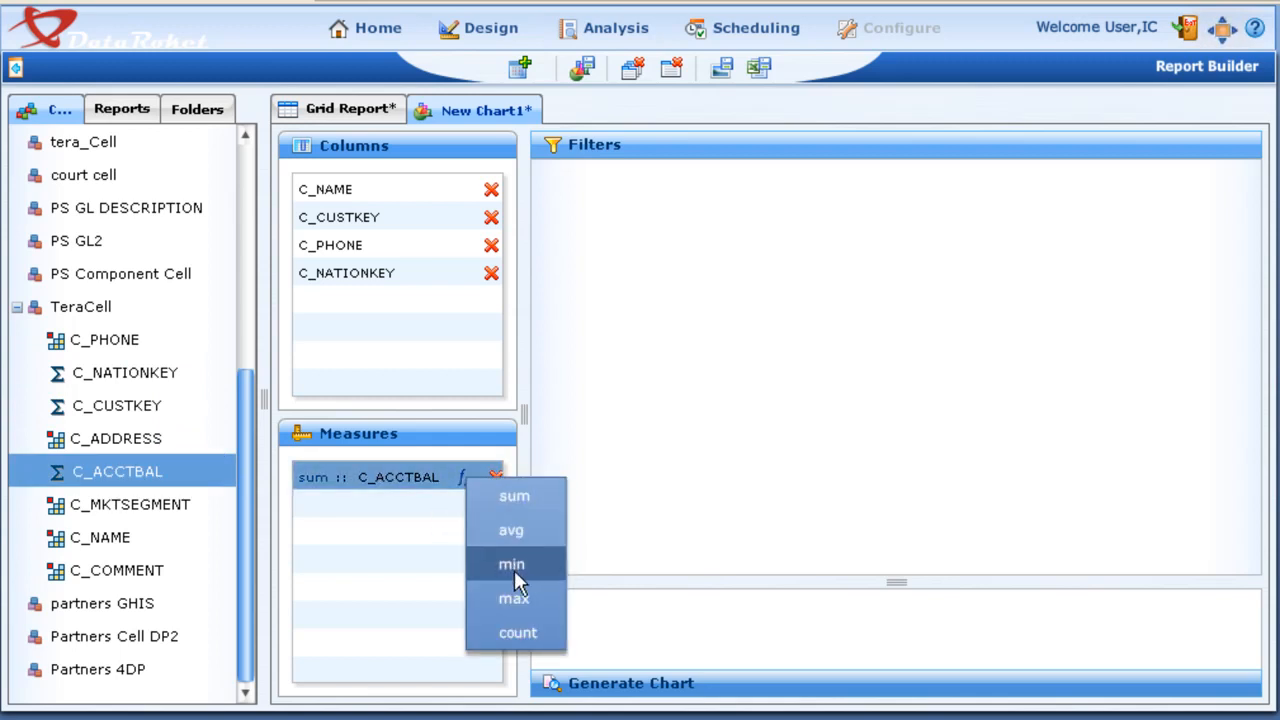
left_click(692, 486)
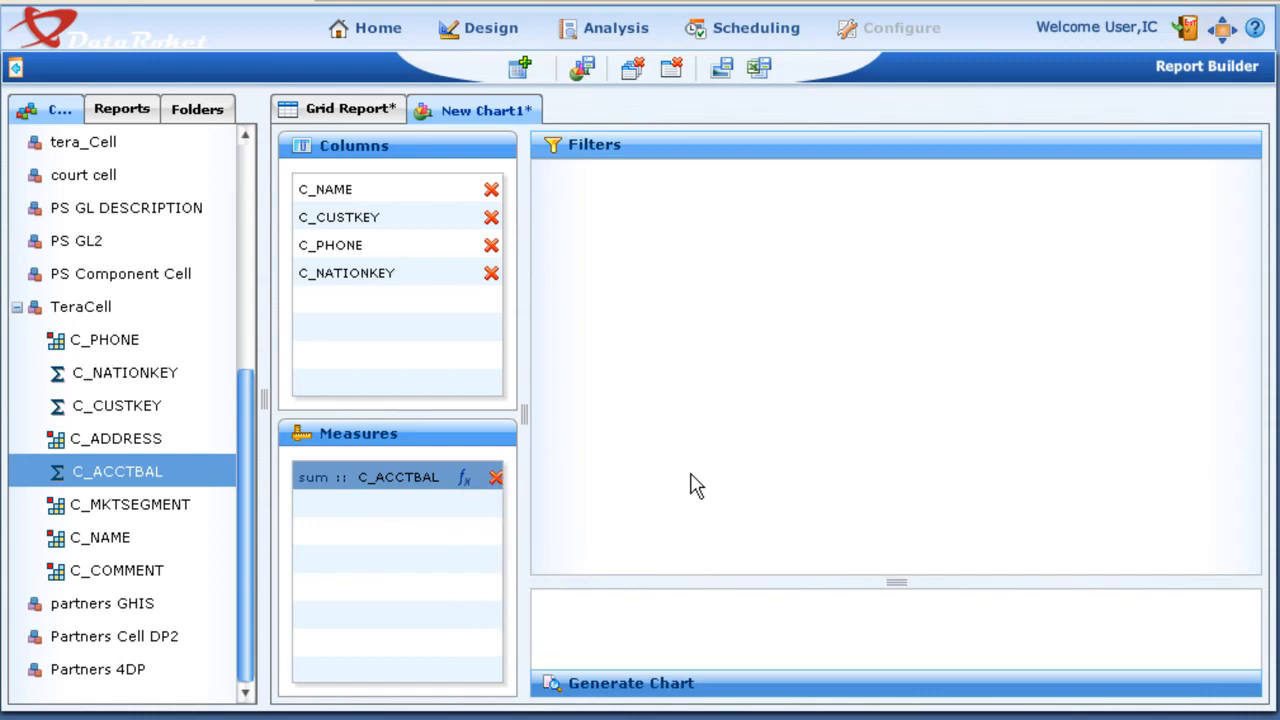
left_click(700, 688)
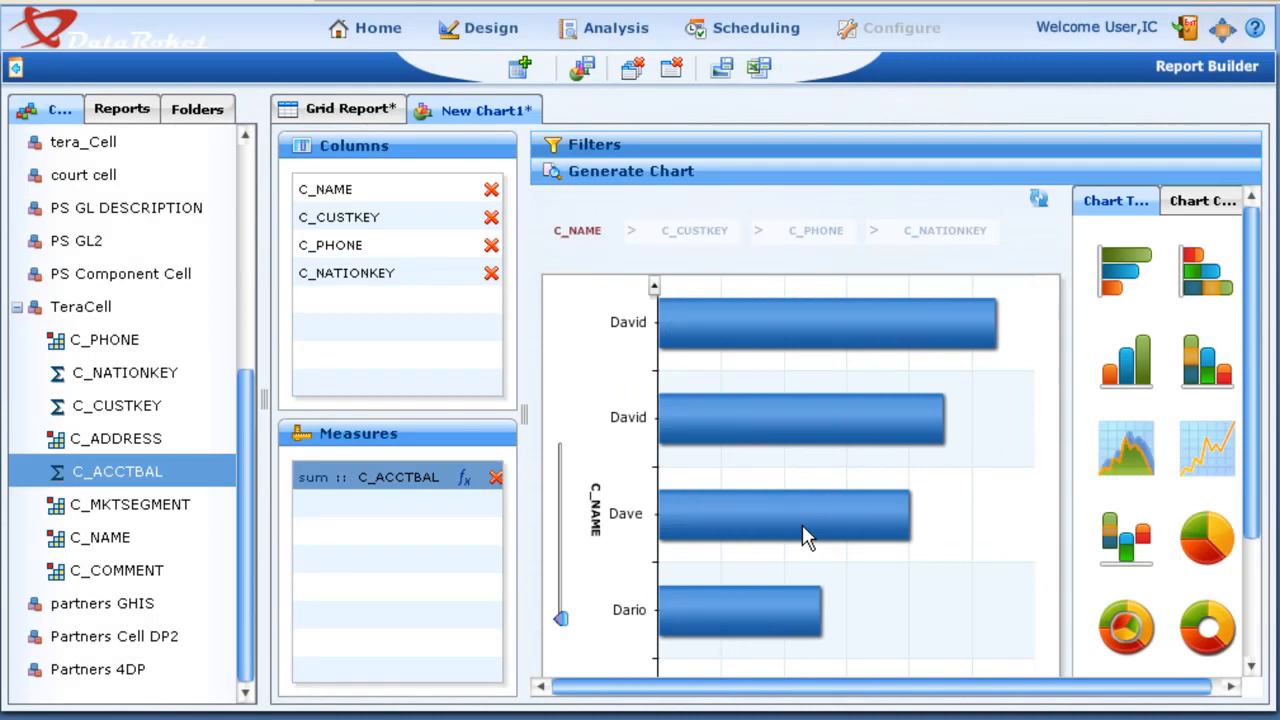
Step: Drill from a customer's bar through customer key 392.0 to the C_PHONE level, and return to the C_CUSTKEY level
left_click(561, 506)
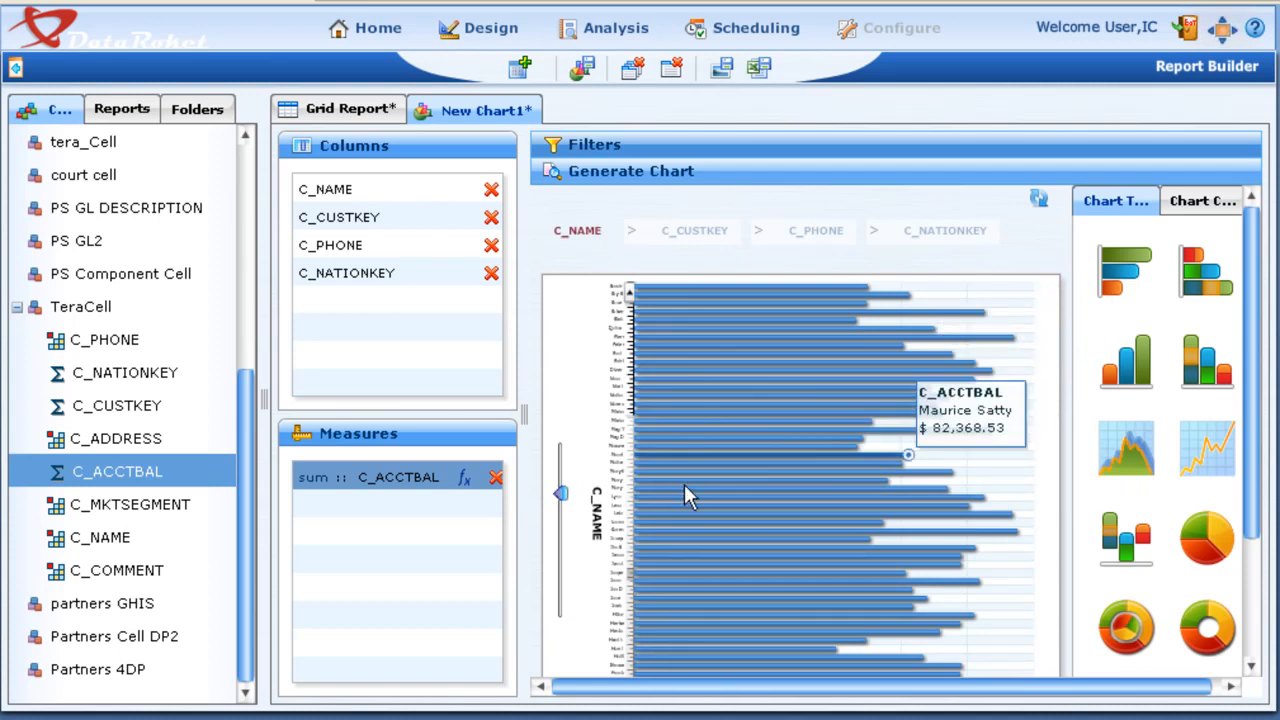
left_click(561, 516)
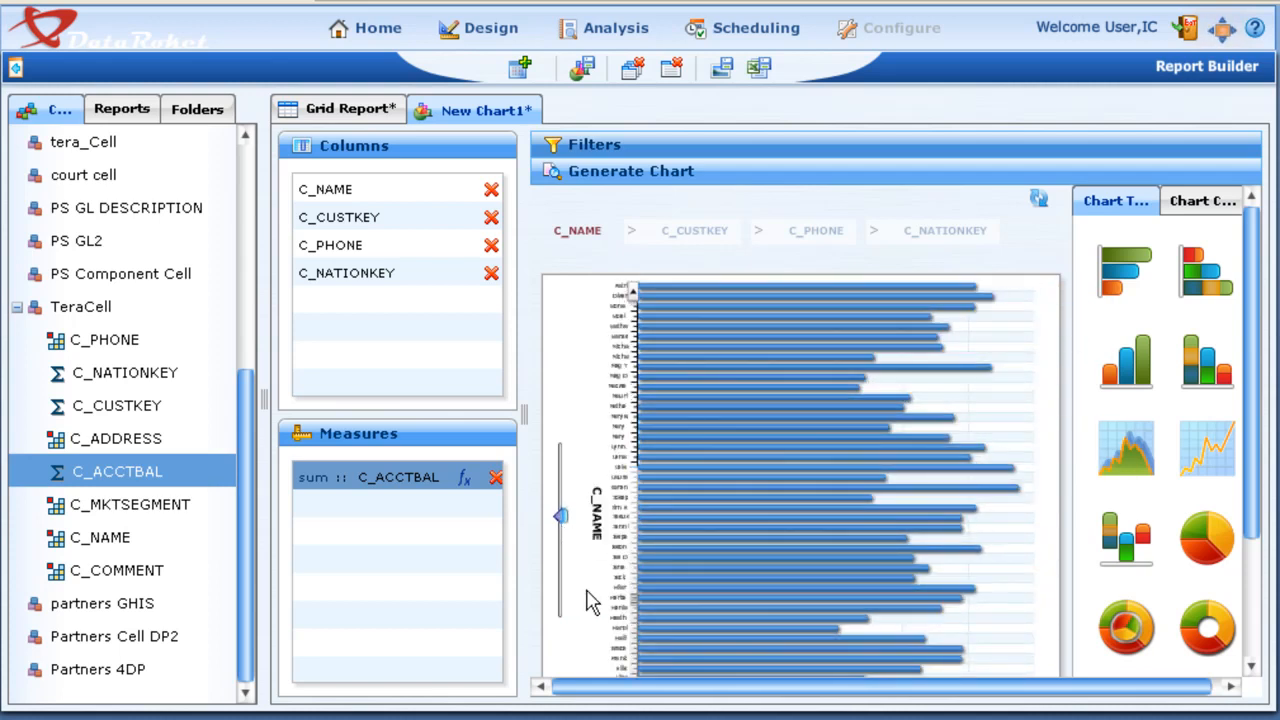
left_click(563, 545)
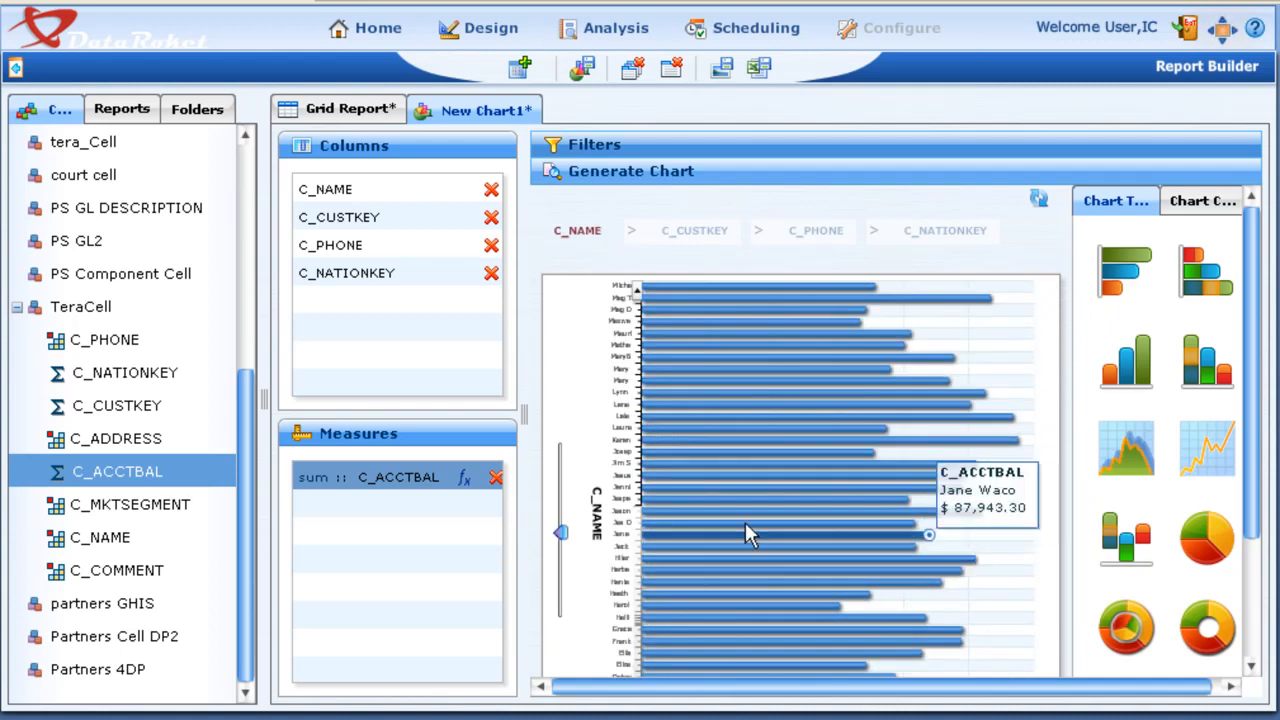
left_click(726, 512)
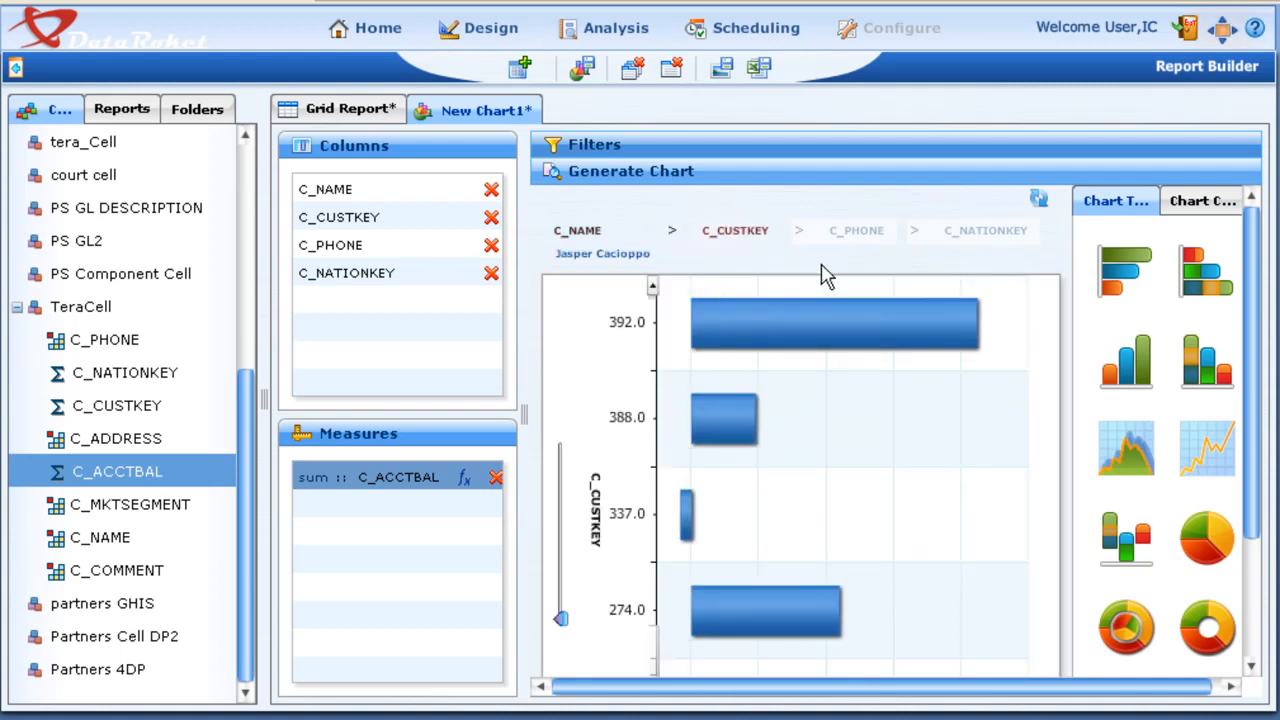
left_click(775, 326)
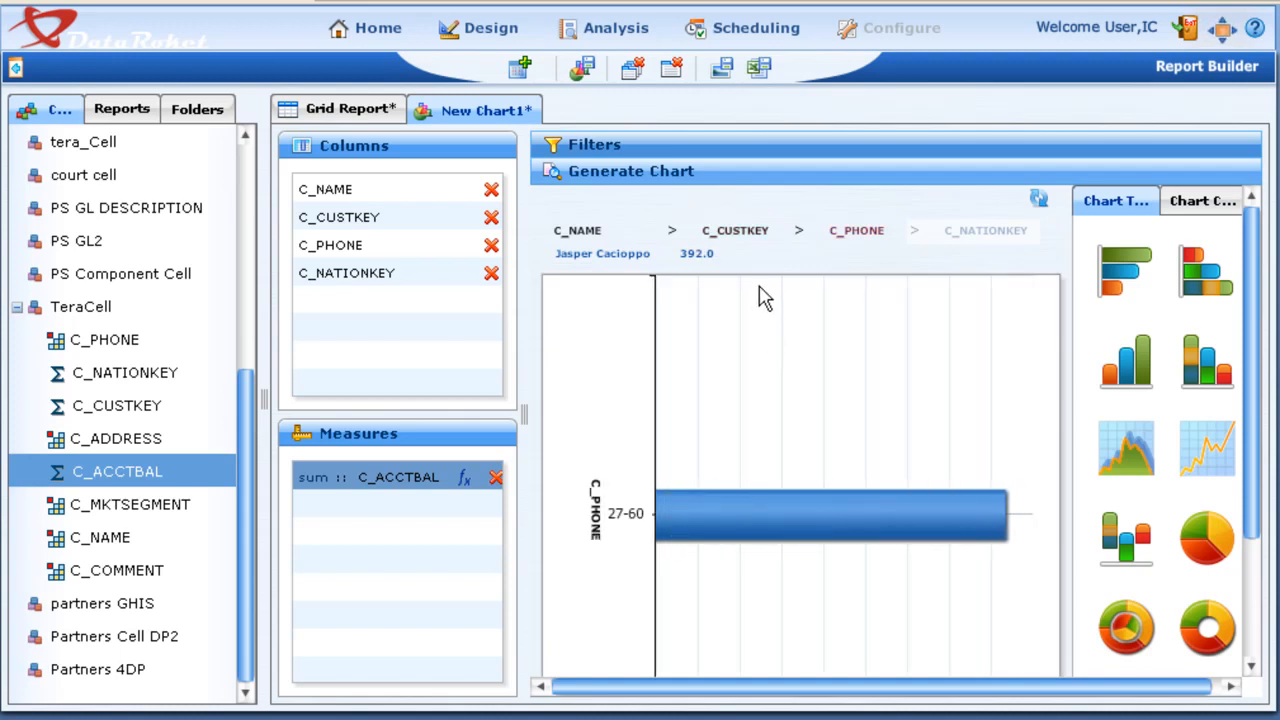
left_click(745, 240)
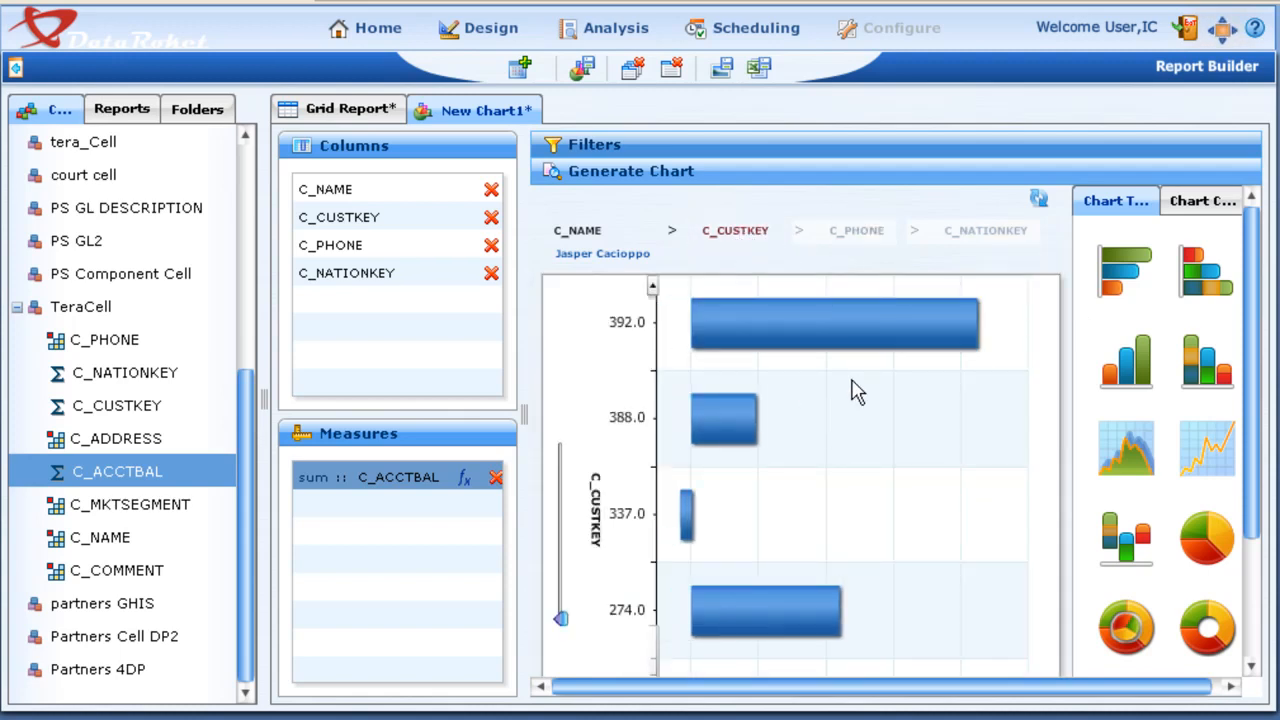
Step: Switch the chart type to pie and drill through a customer slice and a customer key slice to C_PHONE
left_click(1208, 540)
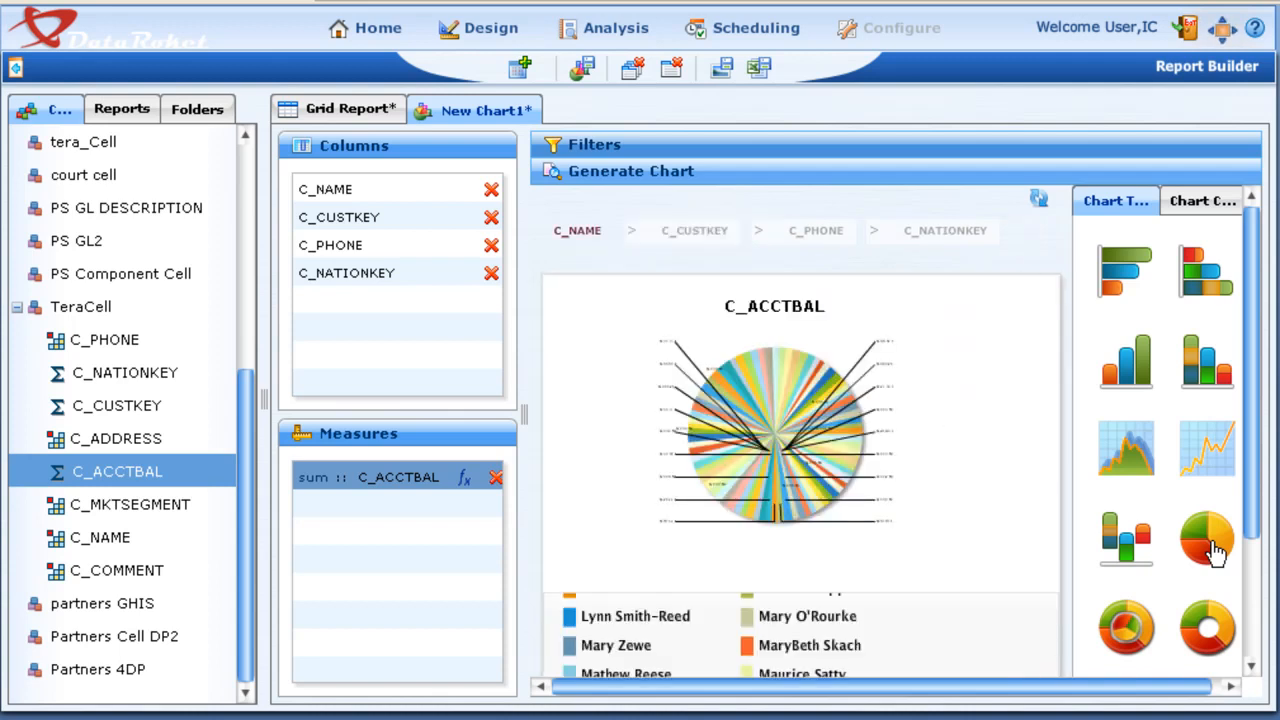
scroll(895, 516, "down", 1)
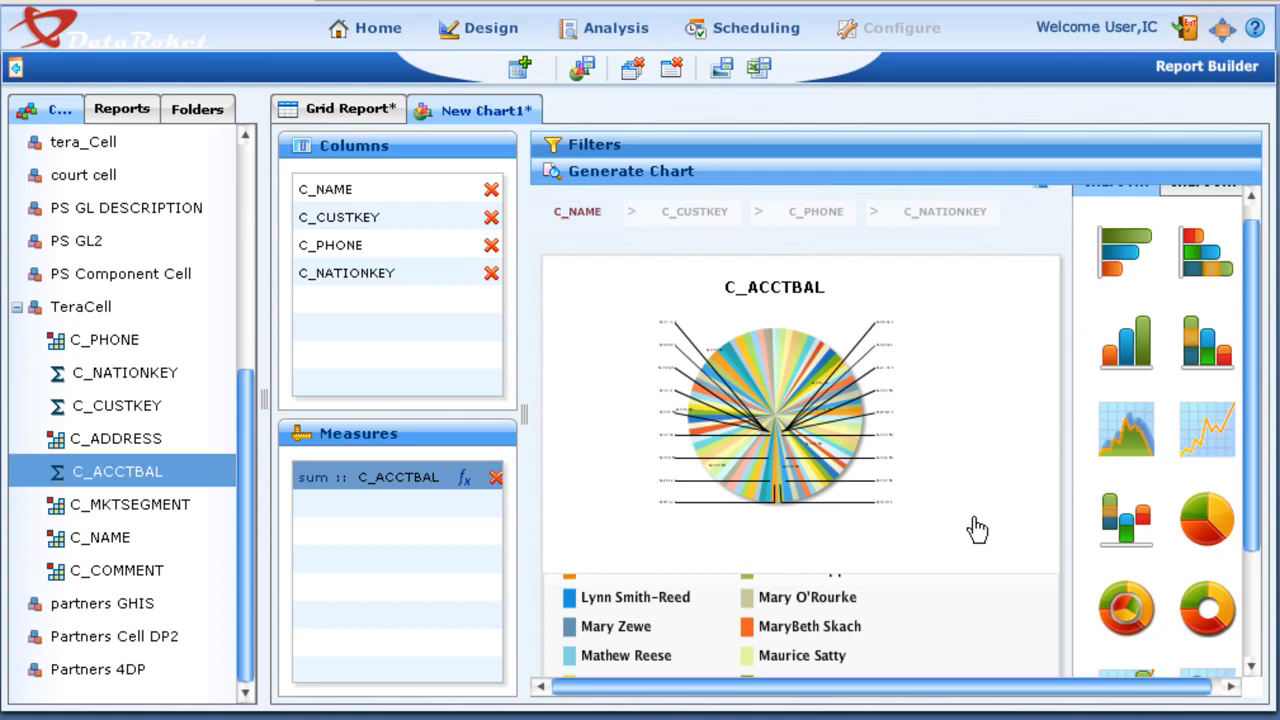
scroll(977, 530, "down", 1)
scroll(910, 640, "down", 2)
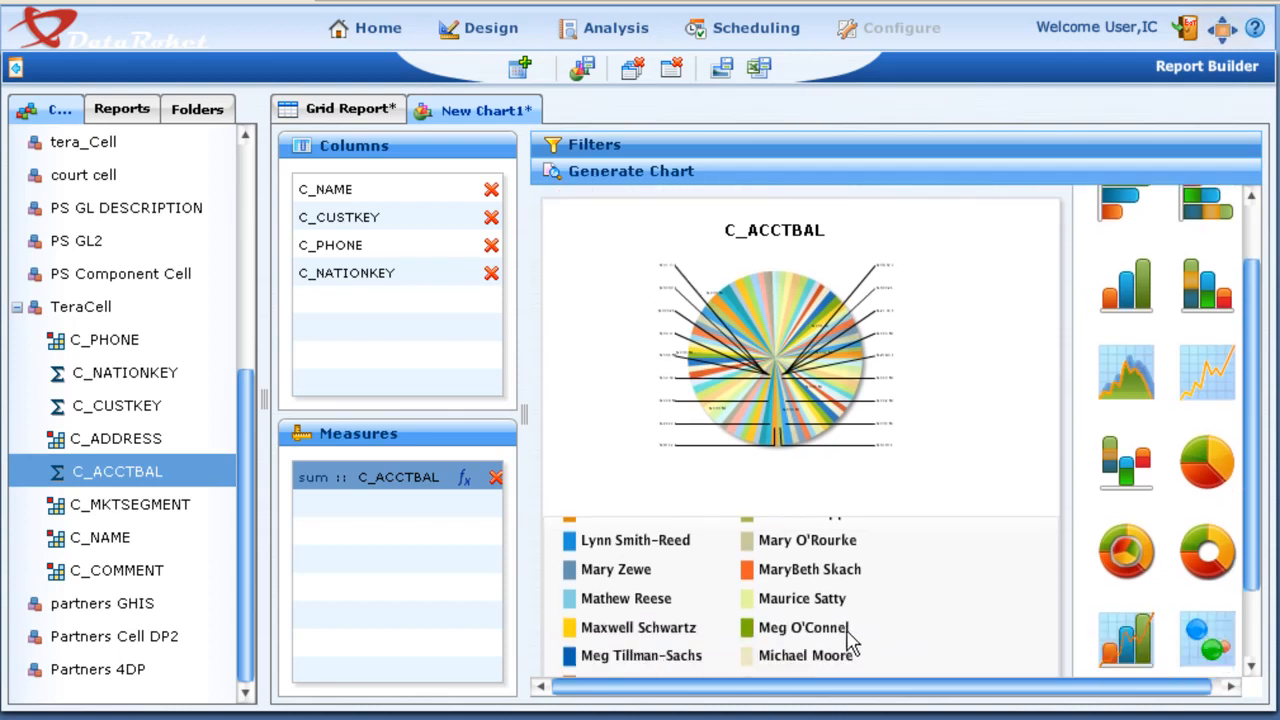
left_click(771, 373)
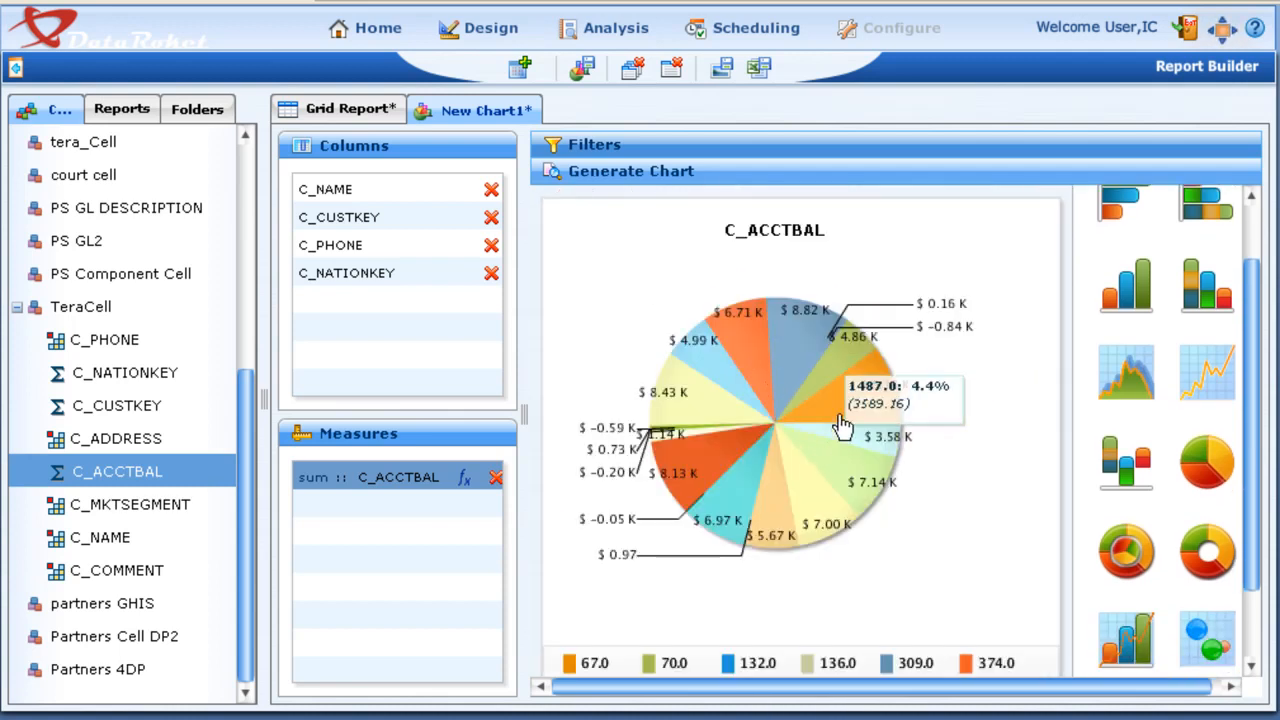
left_click(835, 401)
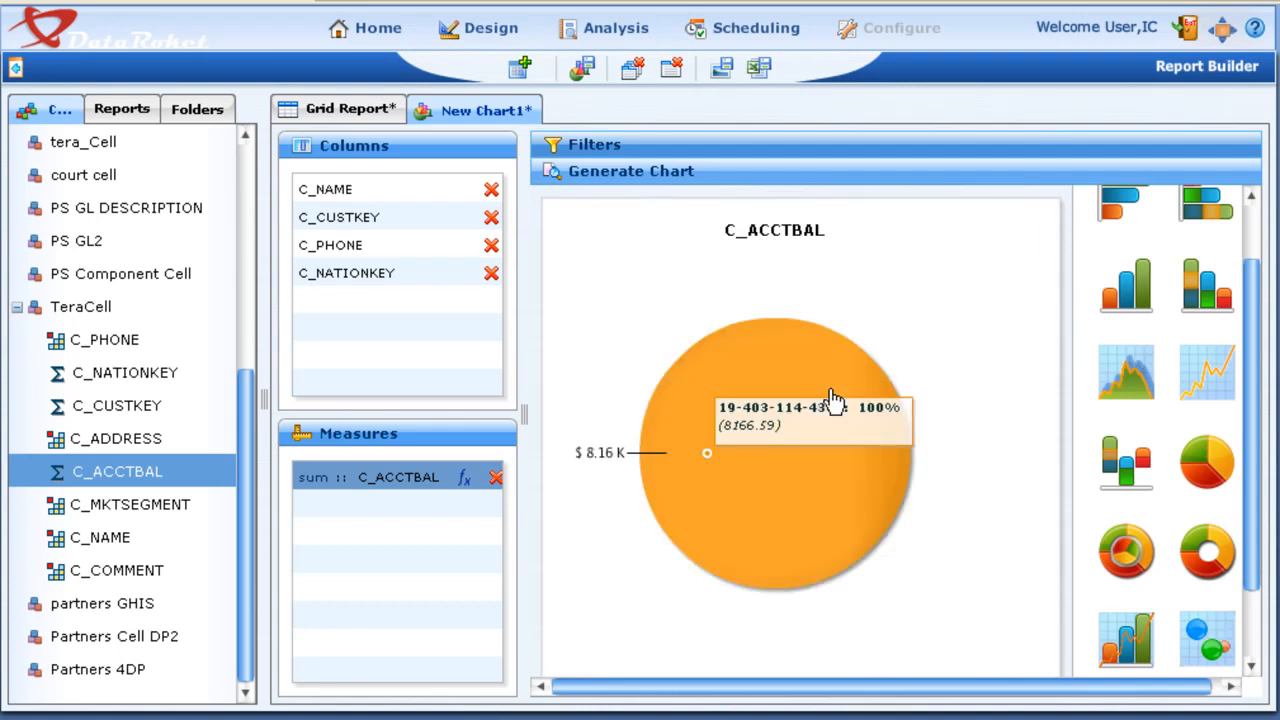
Step: Close the current chart and start a new one with the fields of the ORA_MSSQL_New_1M cube expanded
left_click(671, 70)
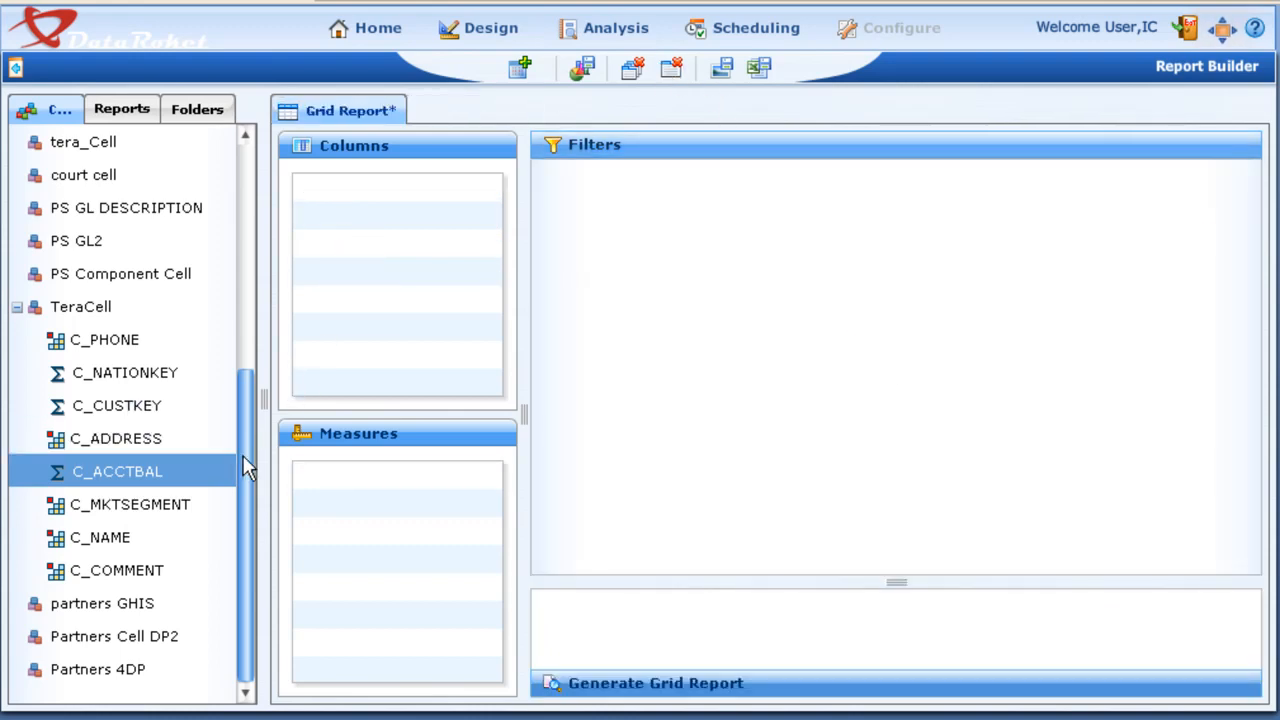
left_click_drag(246, 466, 238, 205)
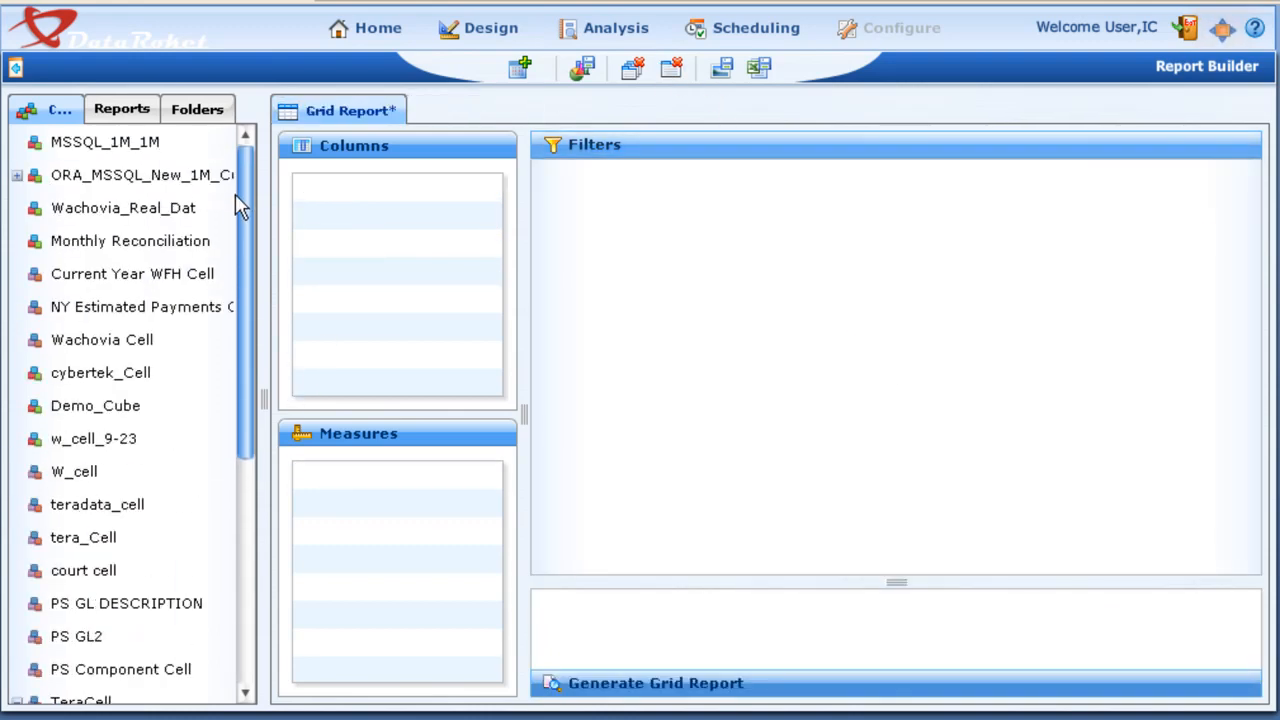
left_click(16, 180)
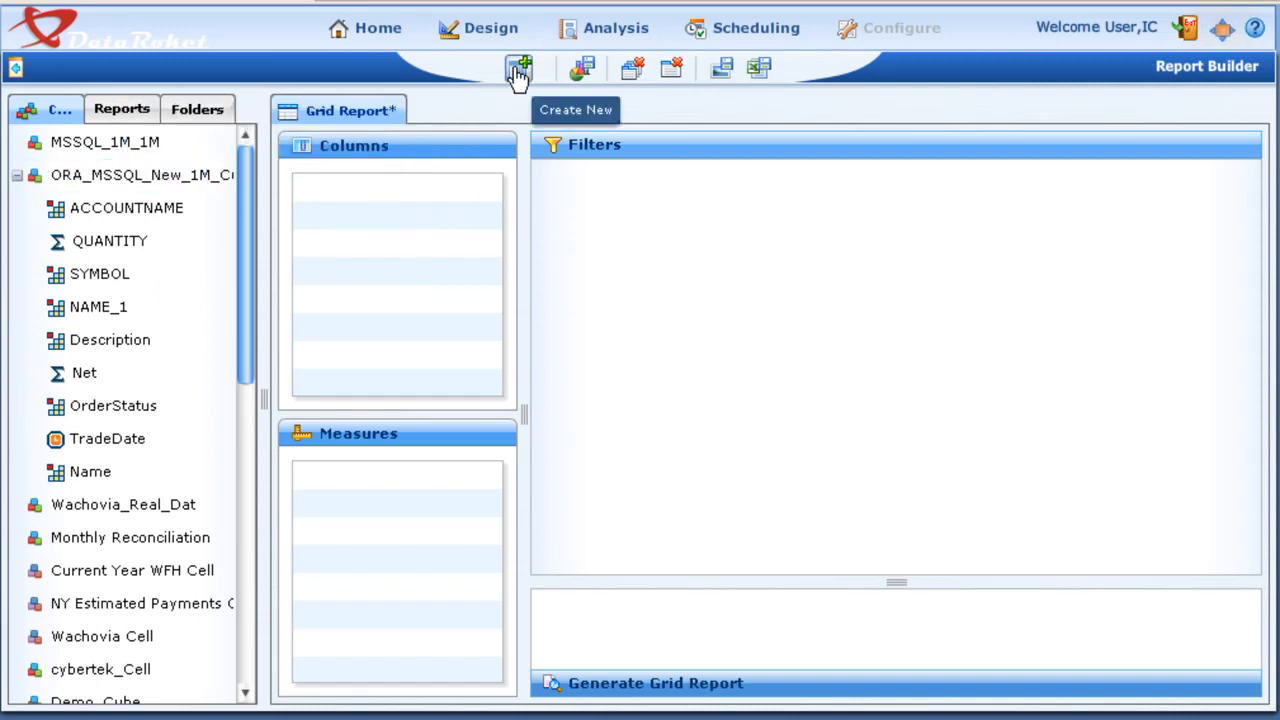
left_click(518, 76)
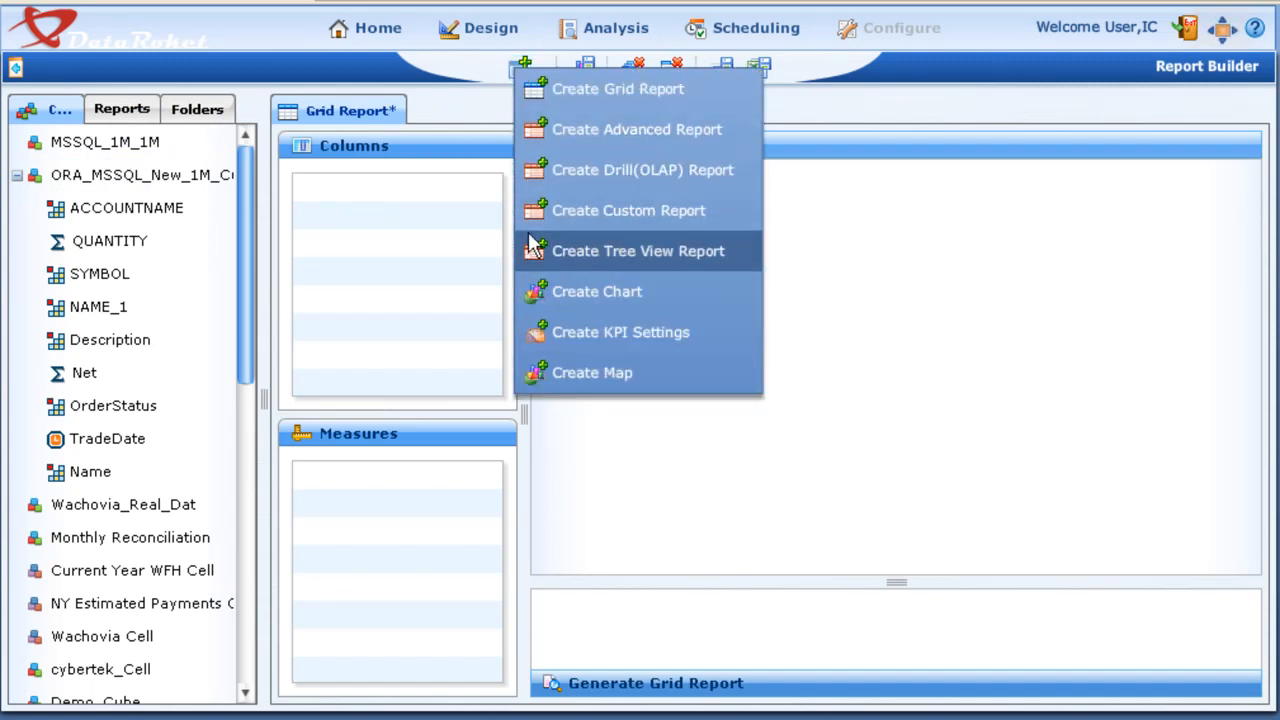
left_click(548, 289)
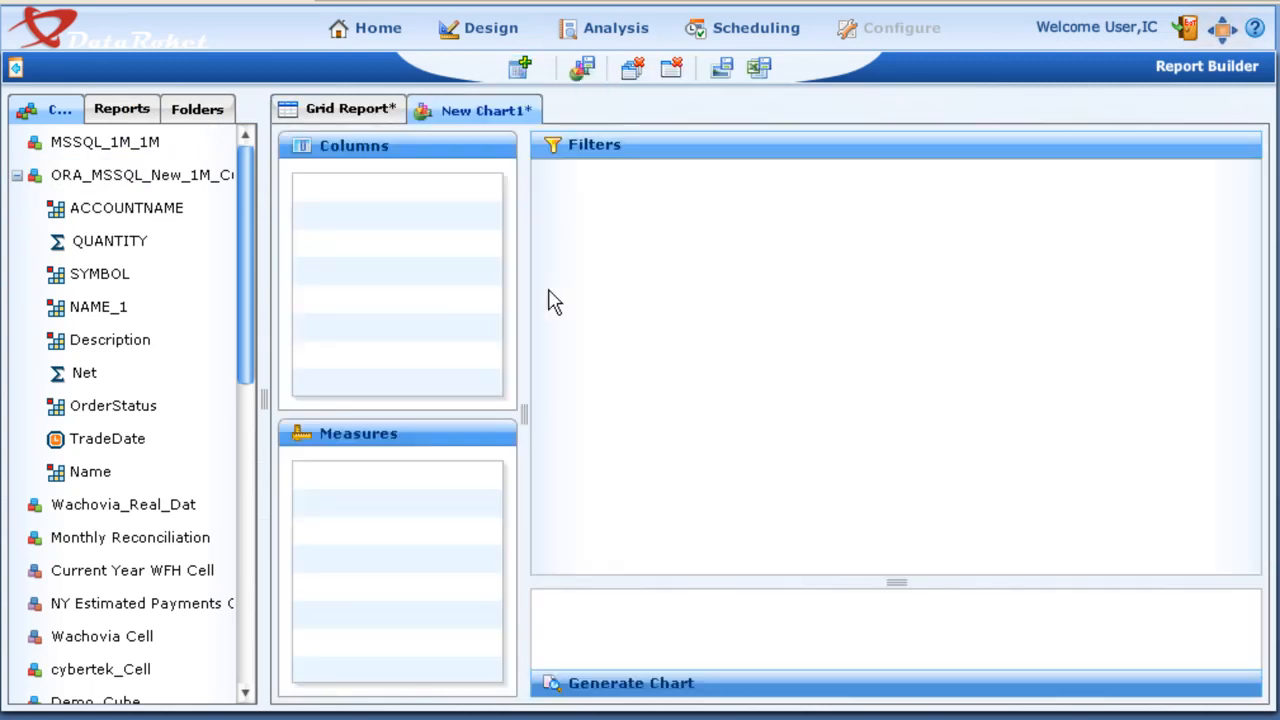
Step: Add ACCOUNTNAME, Name and Description as the chart's columns and QUANTITY as its measure
left_click(120, 214)
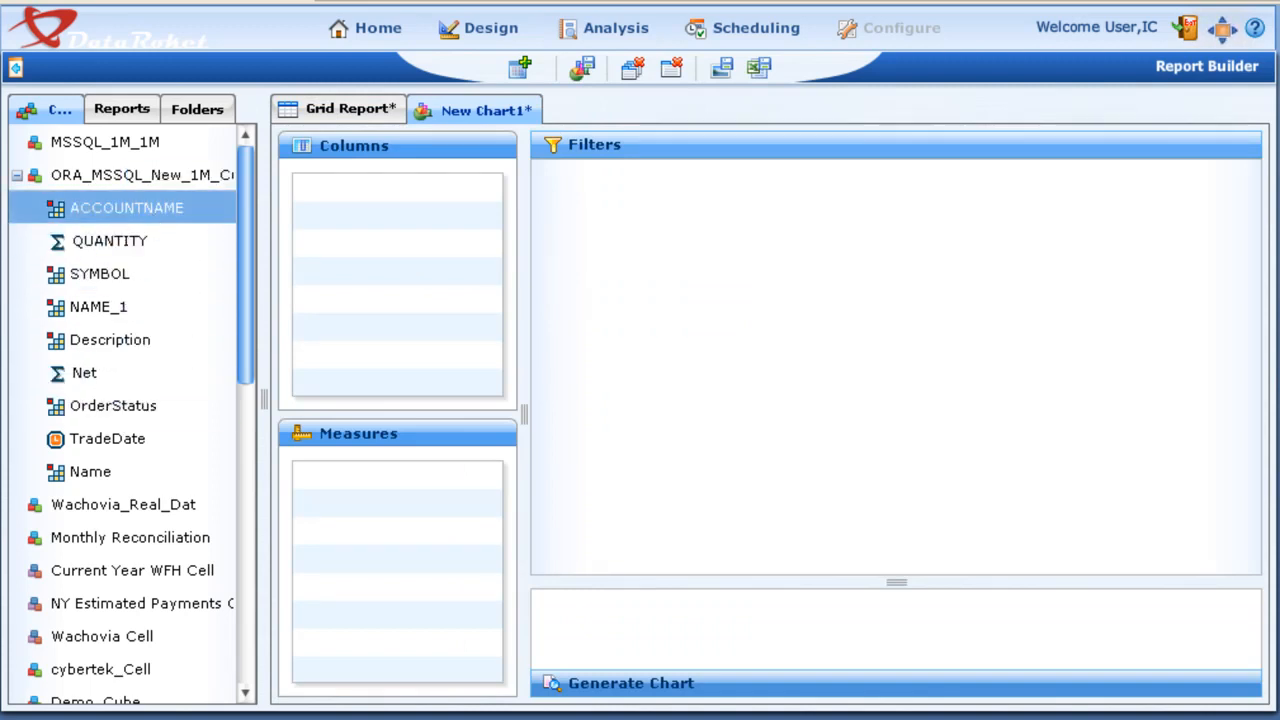
left_click_drag(120, 208, 402, 238)
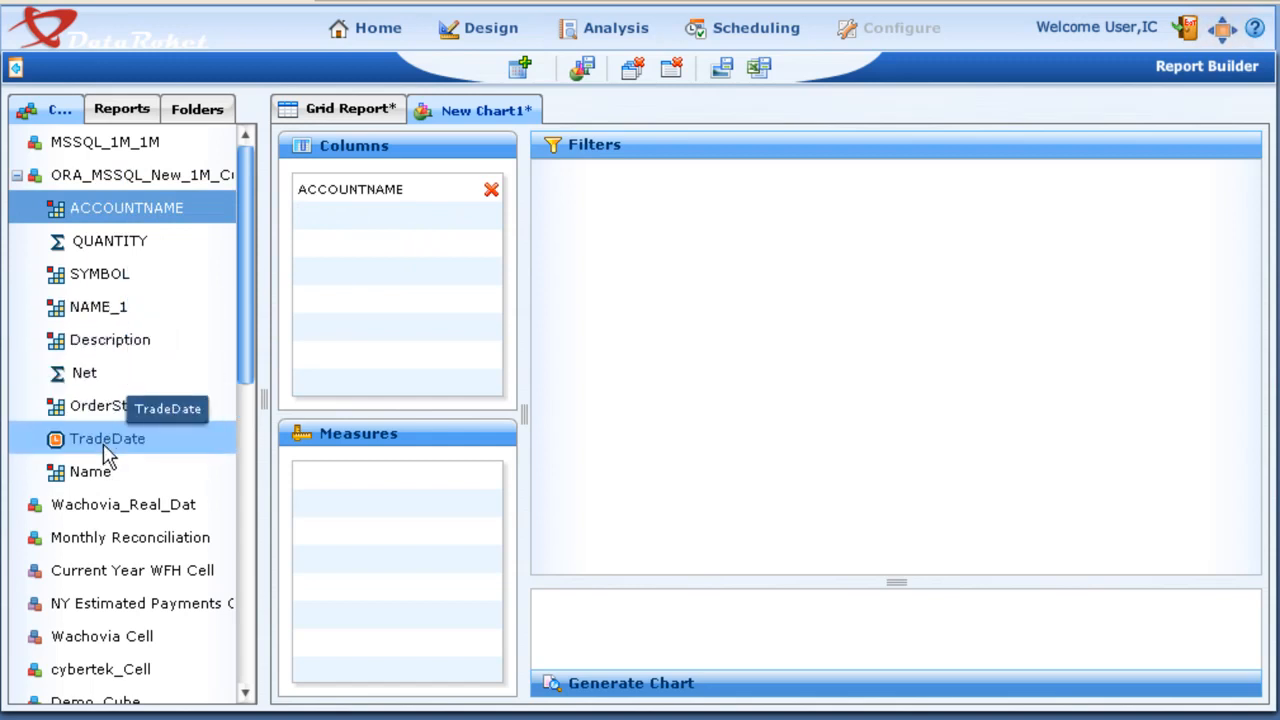
left_click(95, 471)
left_click_drag(95, 471, 350, 271)
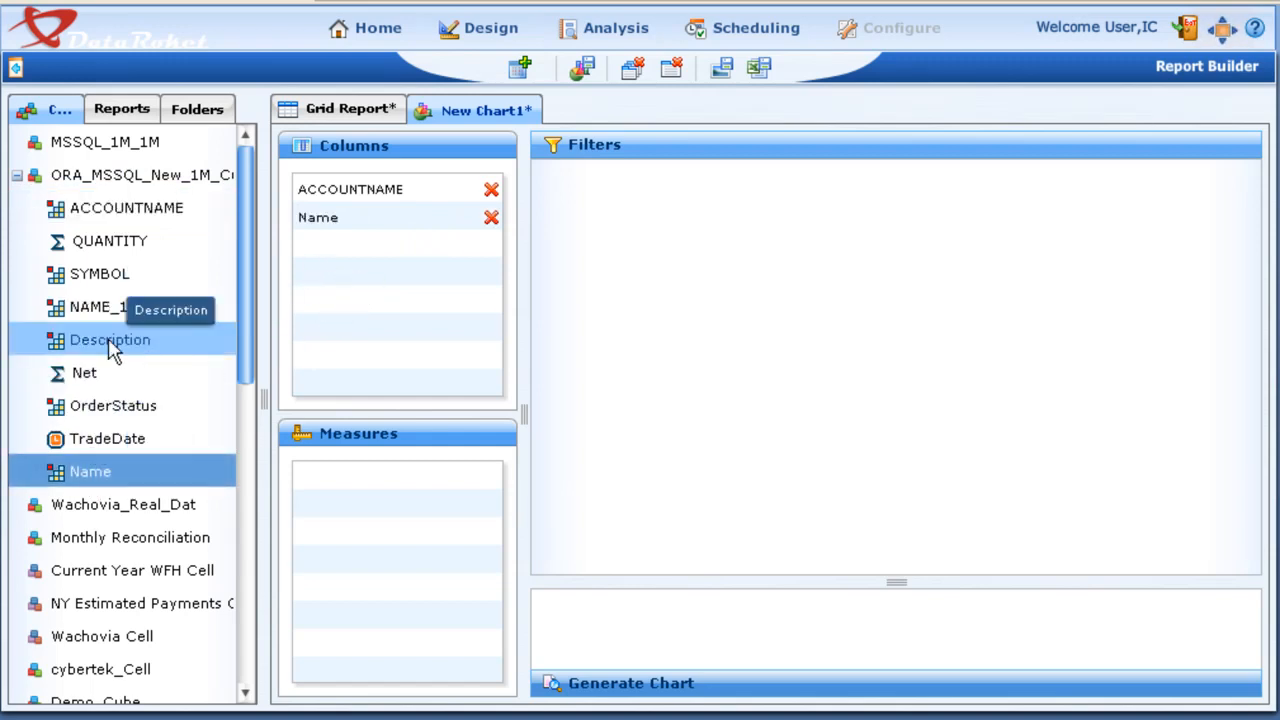
left_click_drag(110, 342, 365, 250)
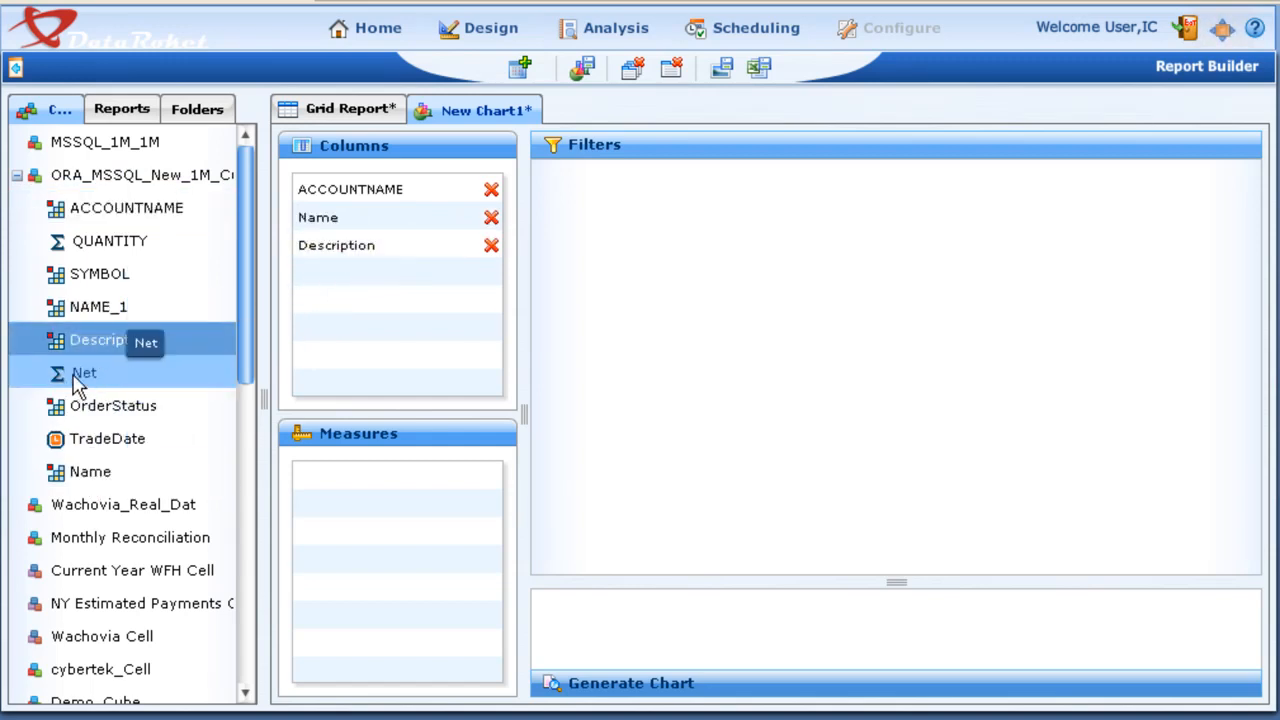
left_click_drag(80, 250, 358, 521)
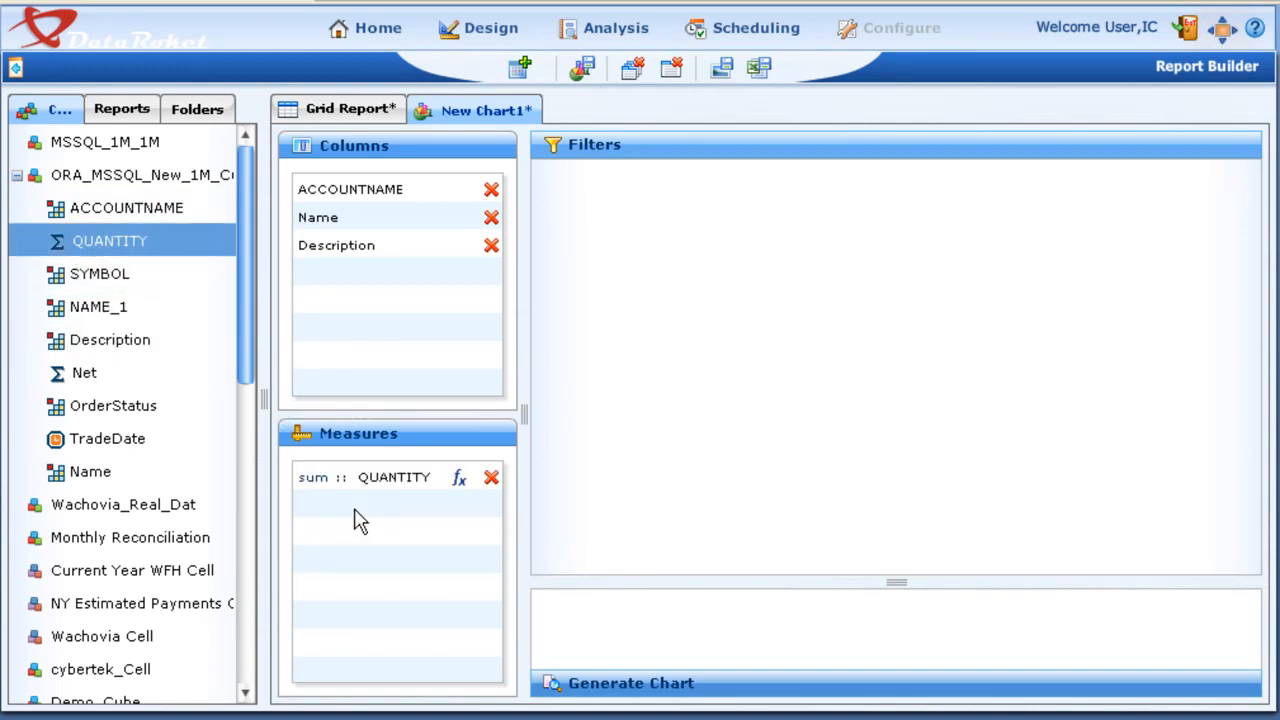
Step: Generate the chart and display the QUANTITY details of the CPV account's bar
left_click(716, 690)
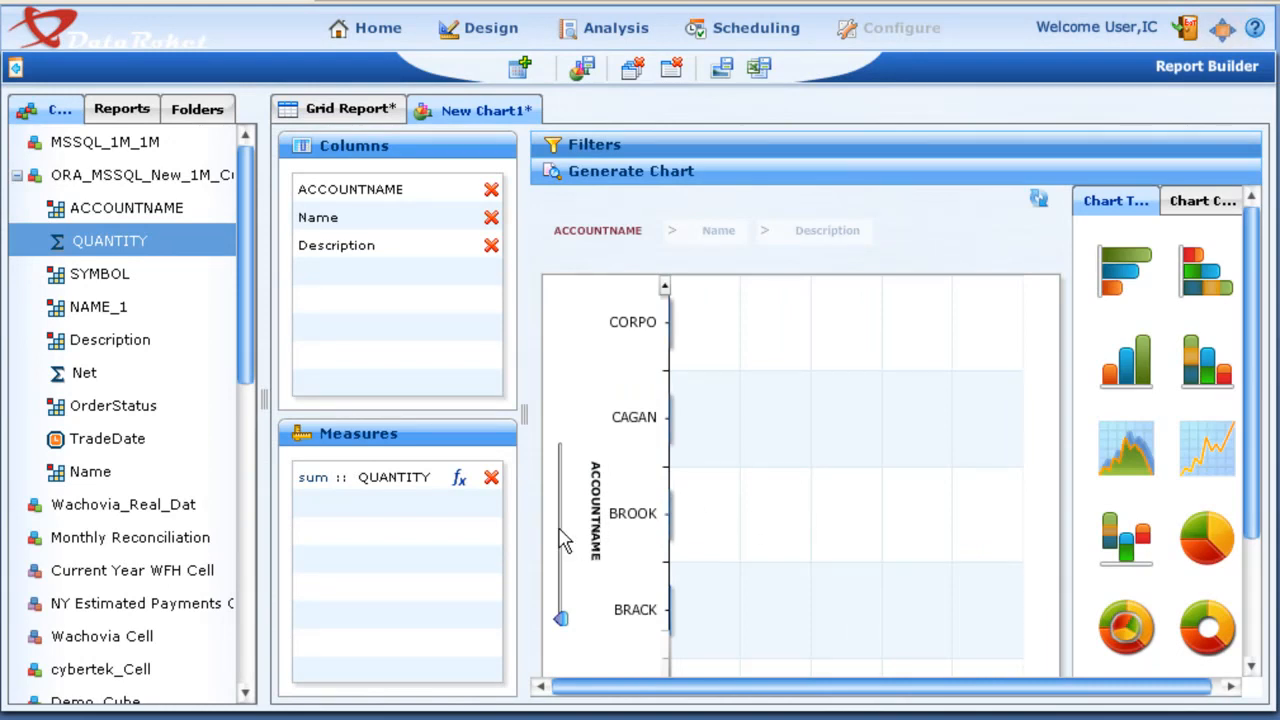
left_click_drag(563, 541, 565, 530)
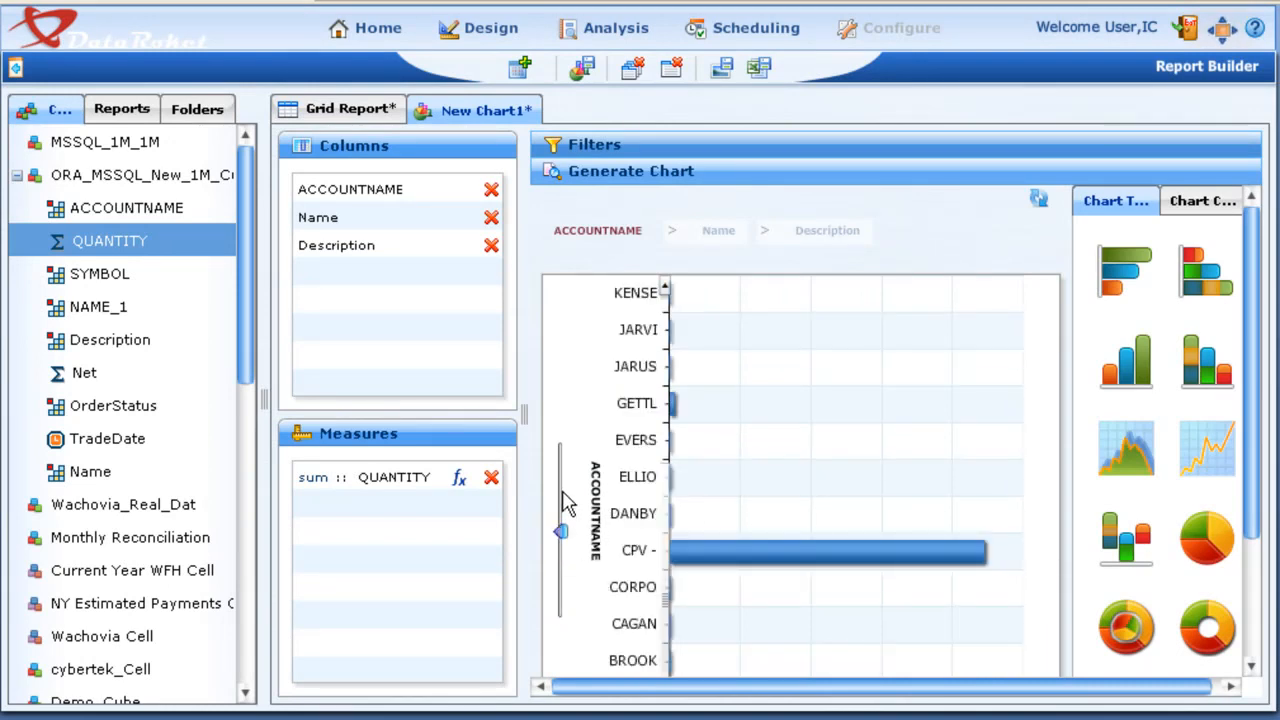
left_click(563, 492)
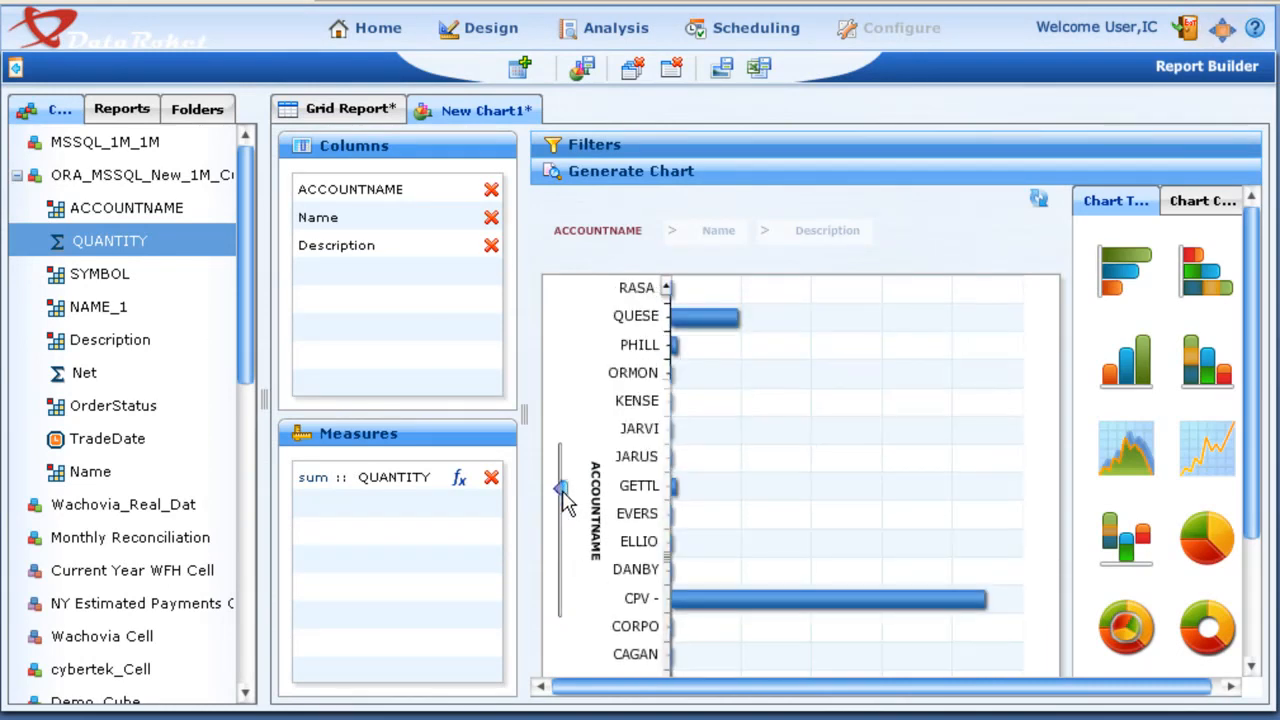
mouse_move(725, 607)
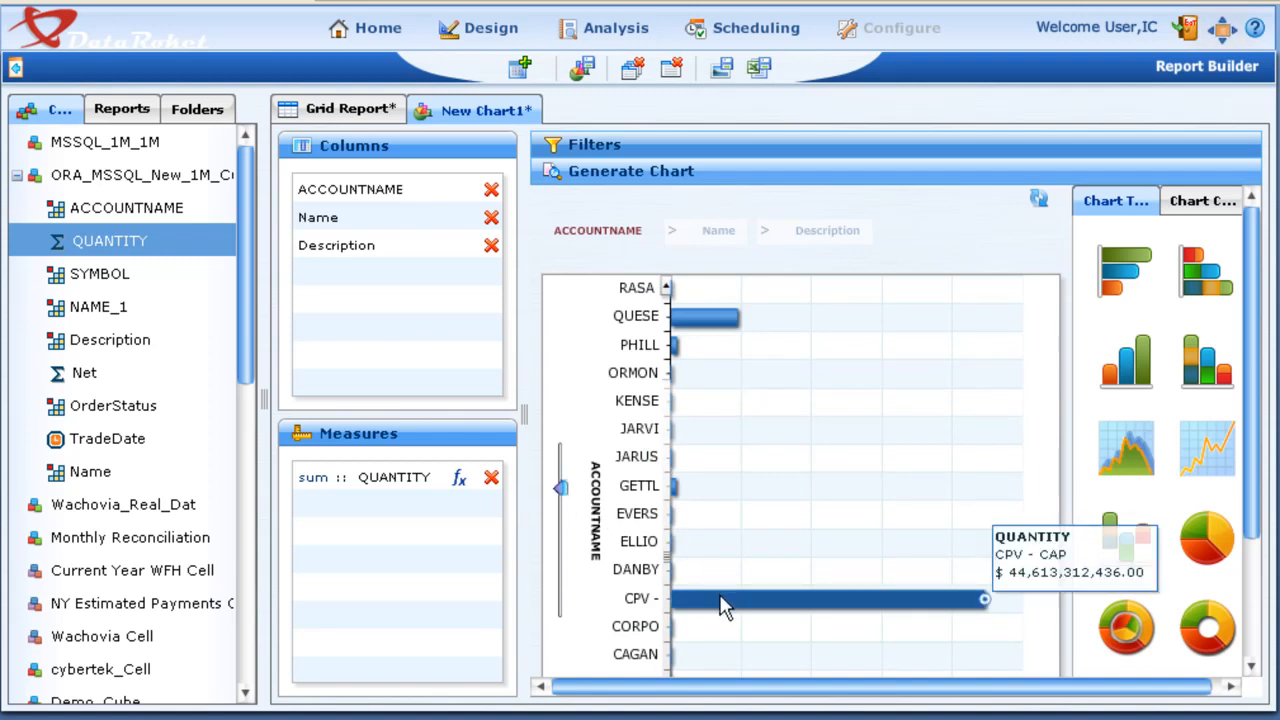
Step: Drill into the CPV account's bar to the Name level and return to the ACCOUNTNAME level
left_click(725, 607)
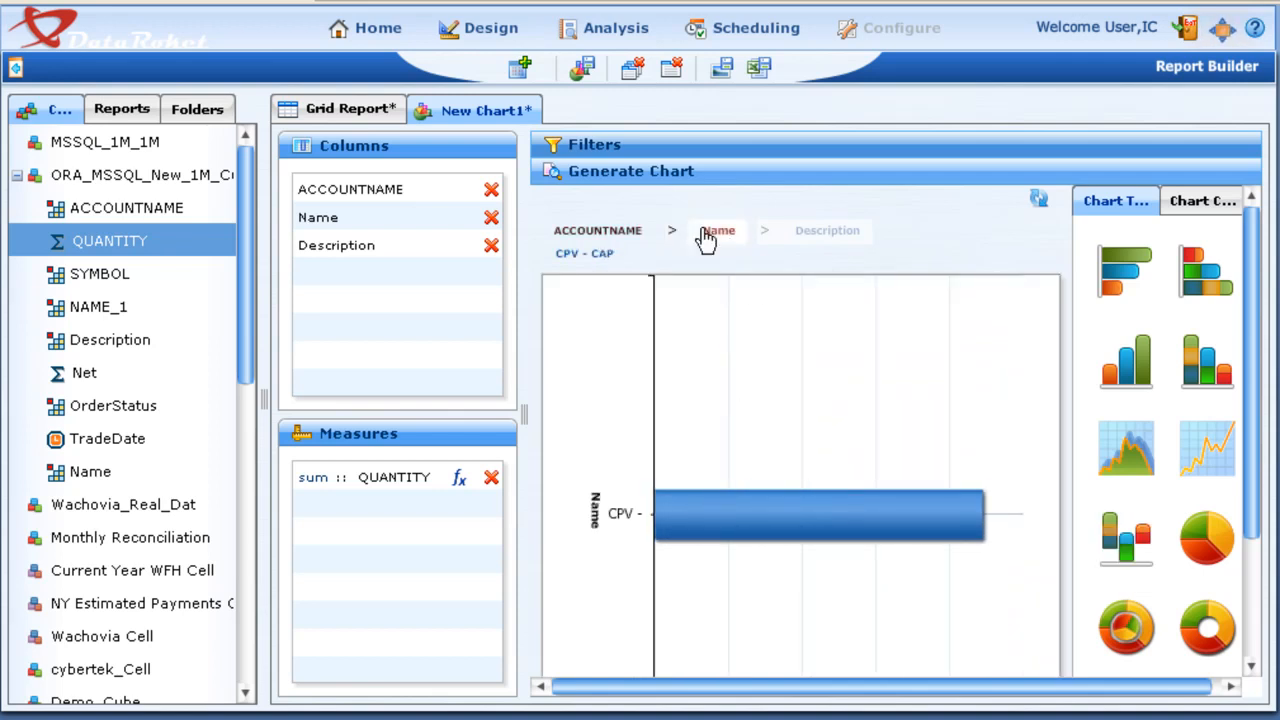
left_click(603, 236)
left_click(605, 236)
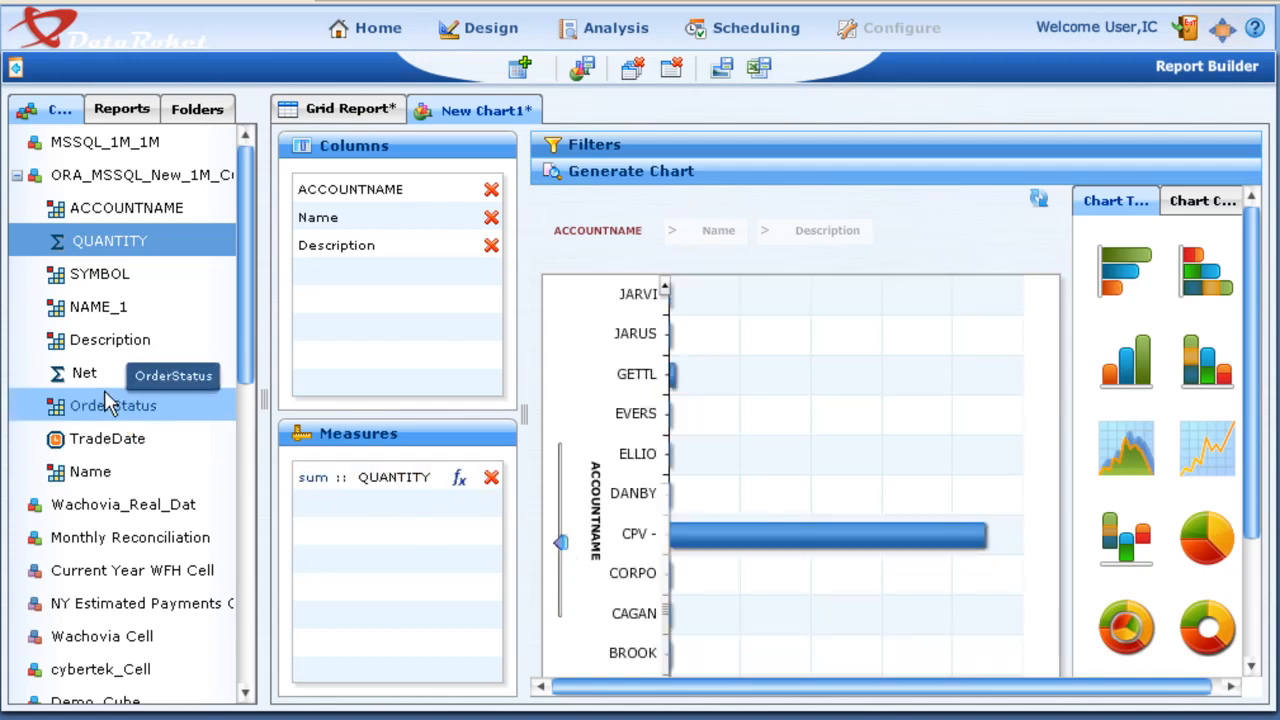
Step: Add Net as a second measure, refresh the chart and drill into the CPV account's Net bar
left_click_drag(90, 373, 370, 532)
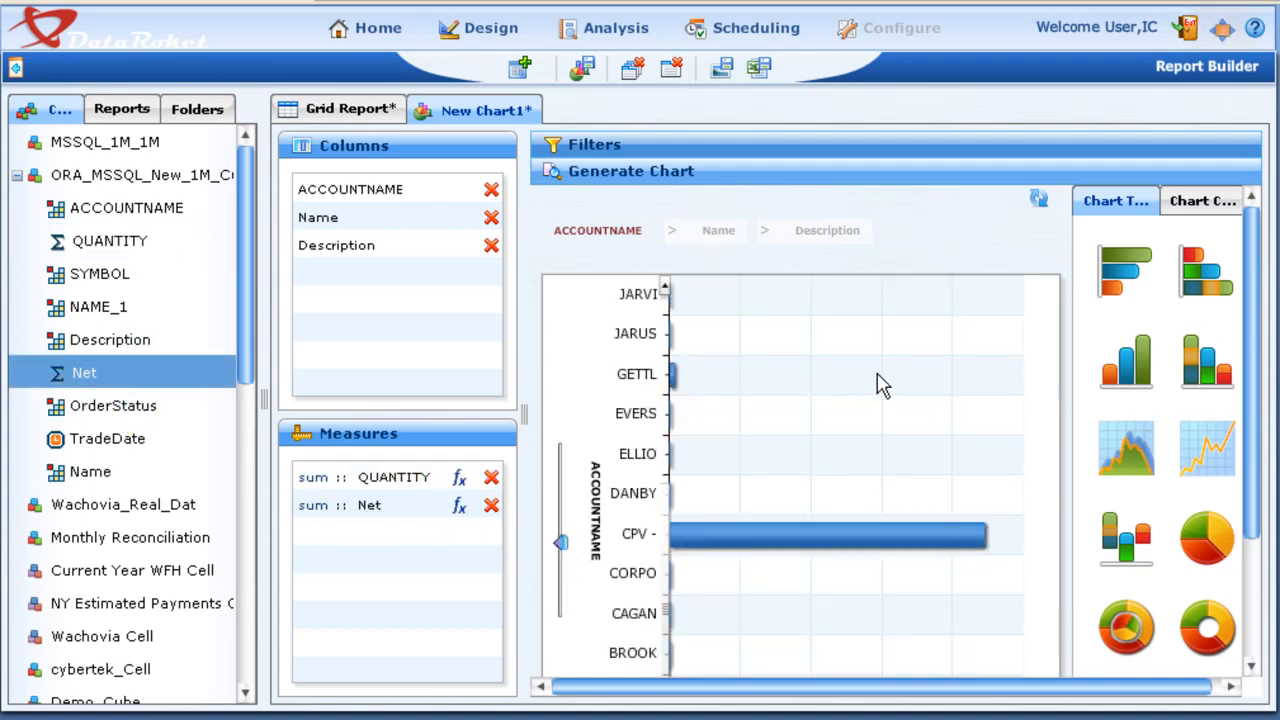
left_click(1039, 198)
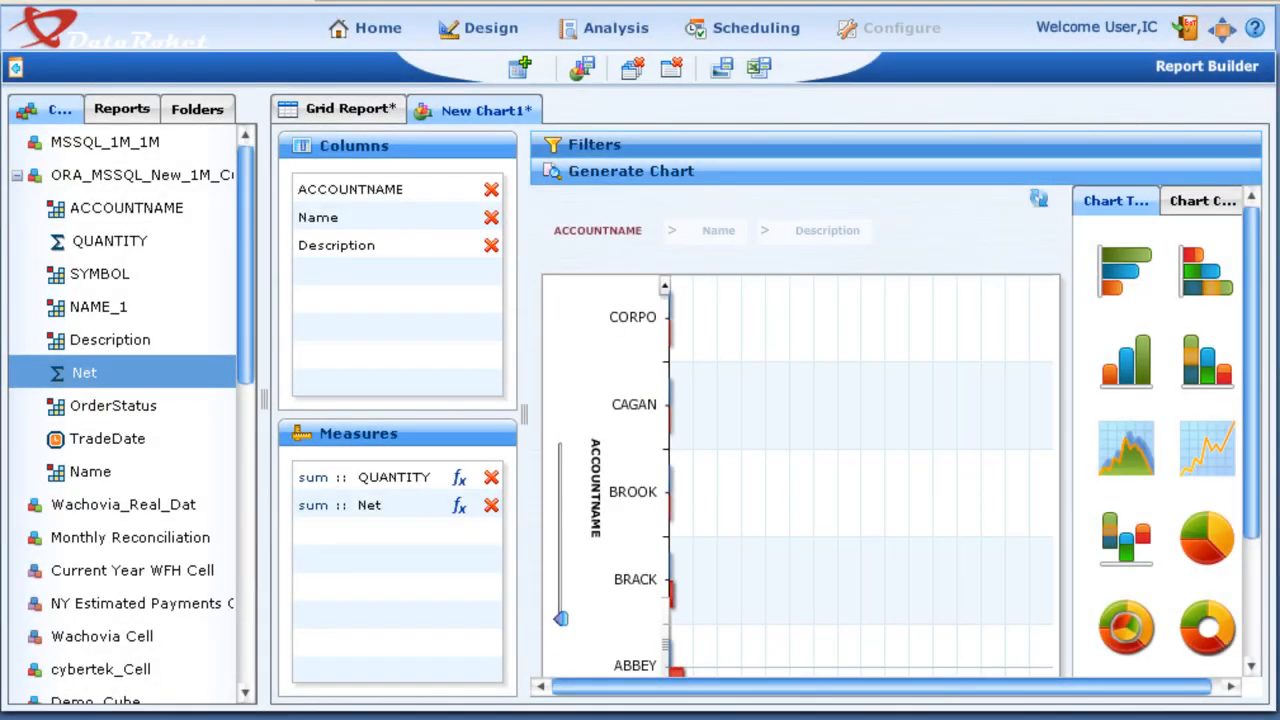
left_click(561, 524)
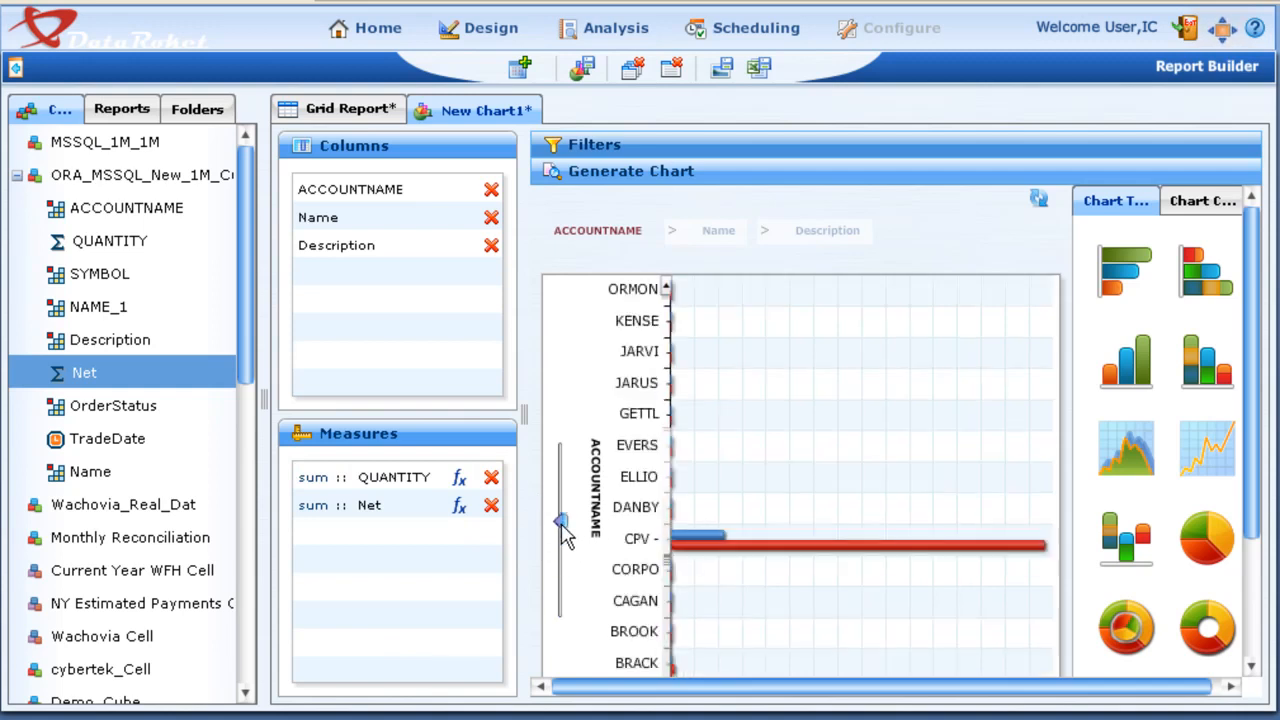
left_click(838, 547)
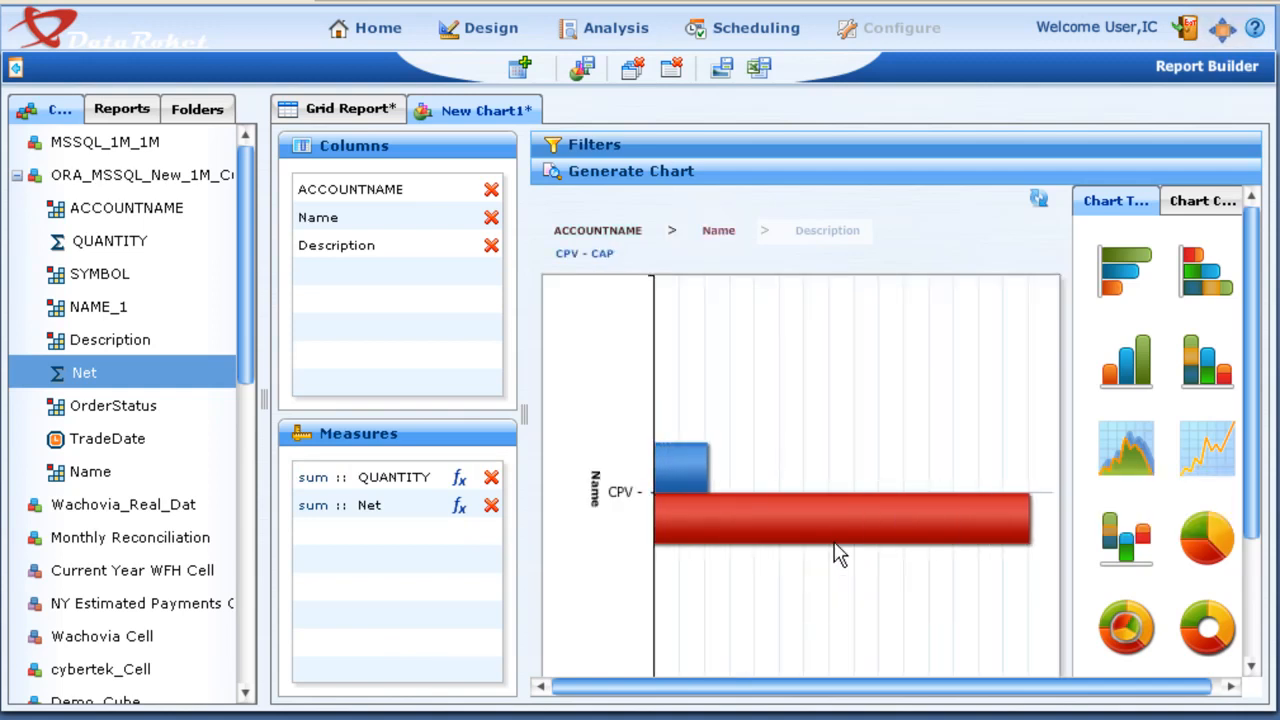
Step: Switch the chart to stacked bar and back to regular bar, extending the account axis to include CPV
left_click(1218, 287)
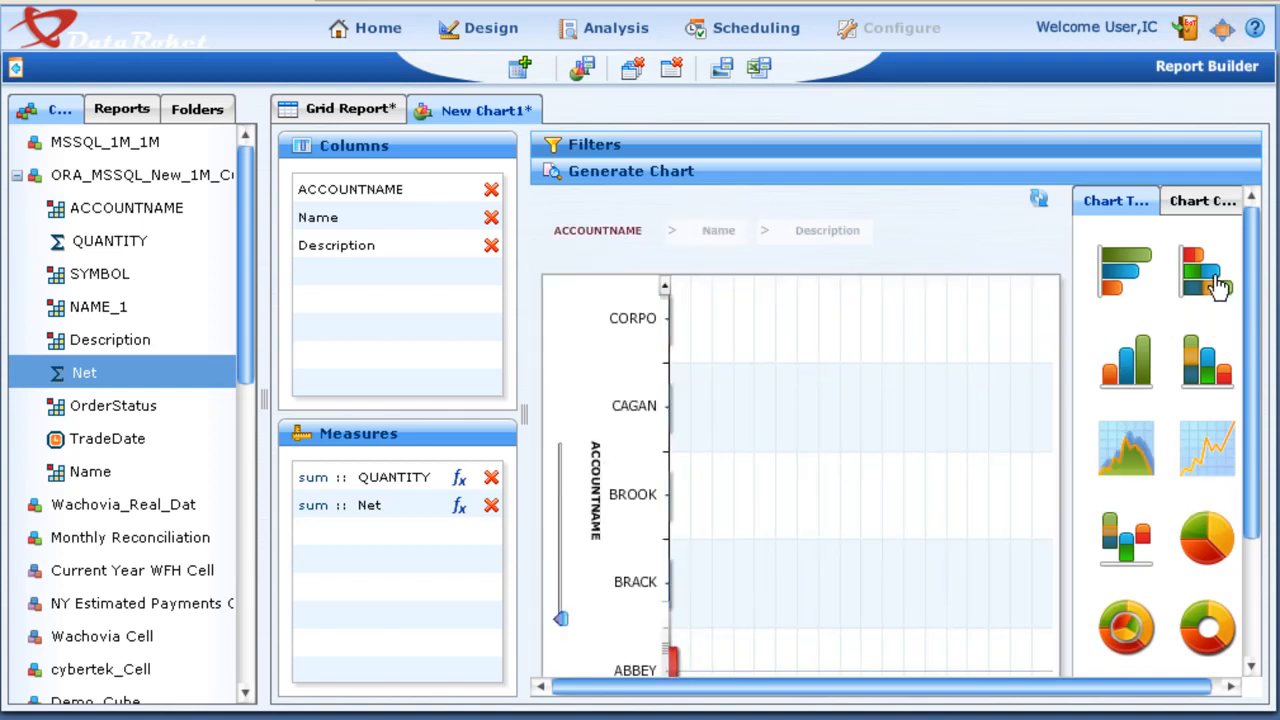
left_click(1113, 270)
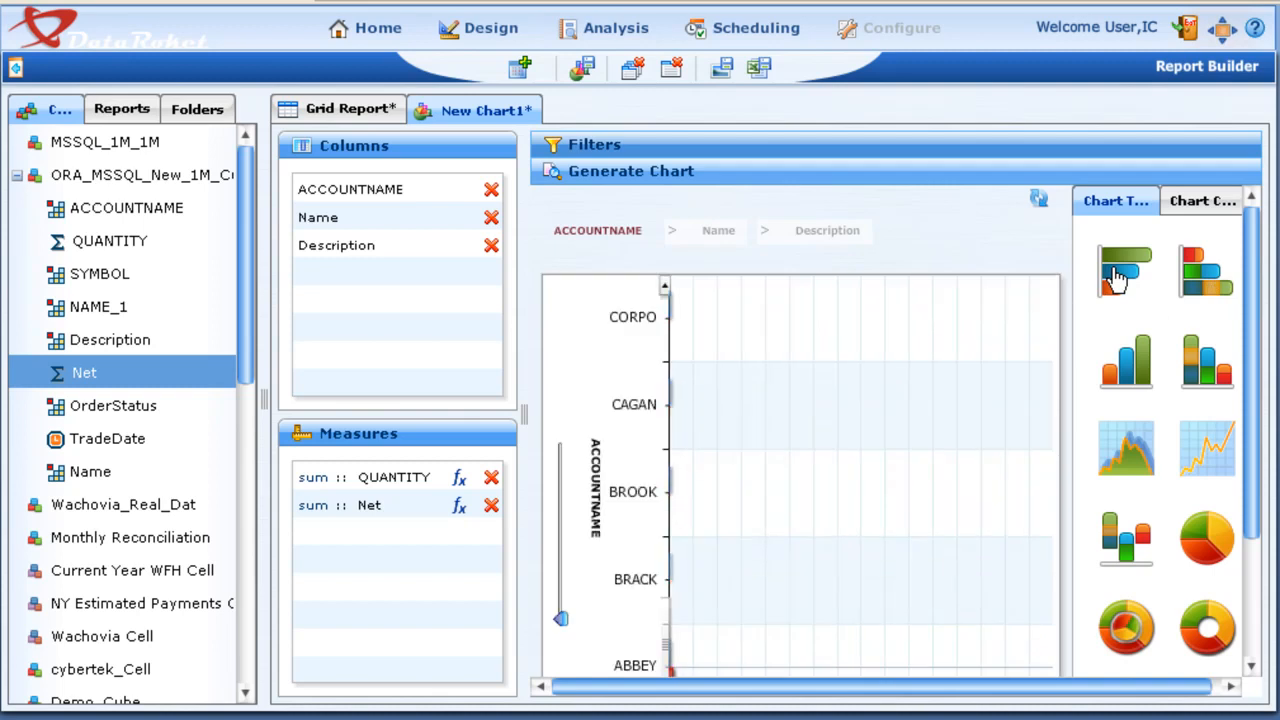
left_click(559, 519)
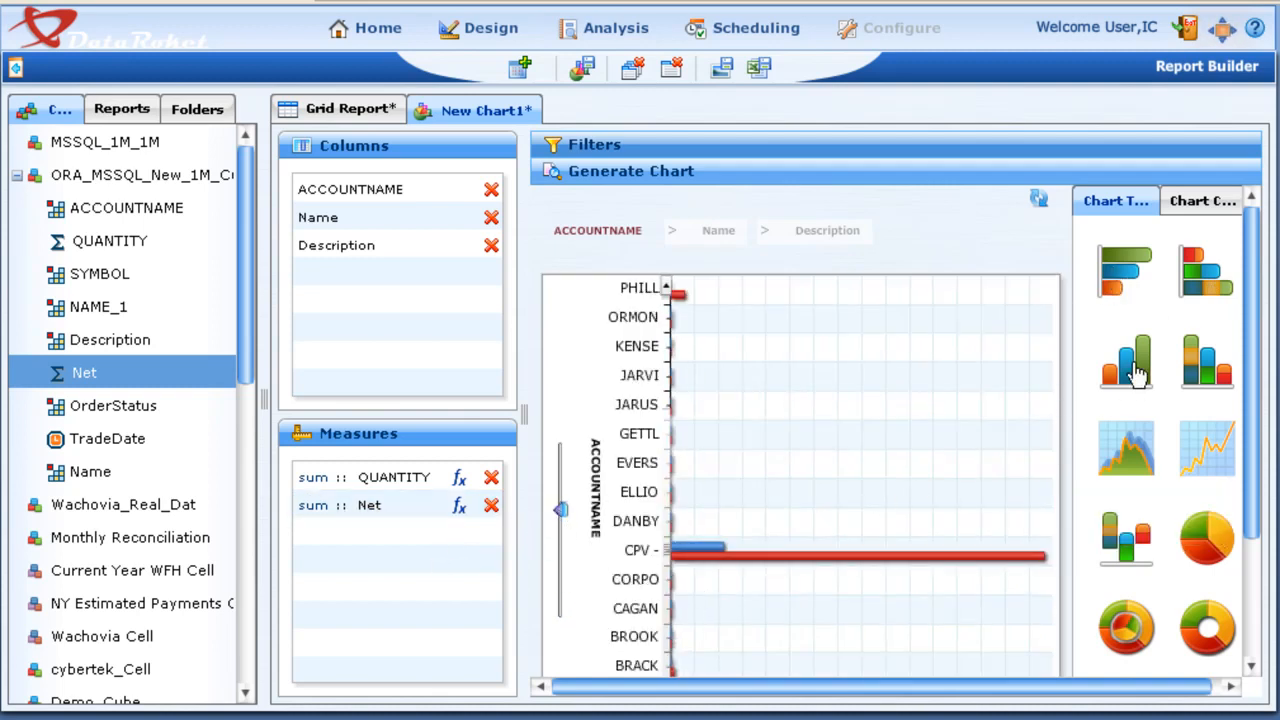
Step: Display the QUANTITY and Net data in turn as area, stacked column, line and waterfall charts
left_click(1122, 450)
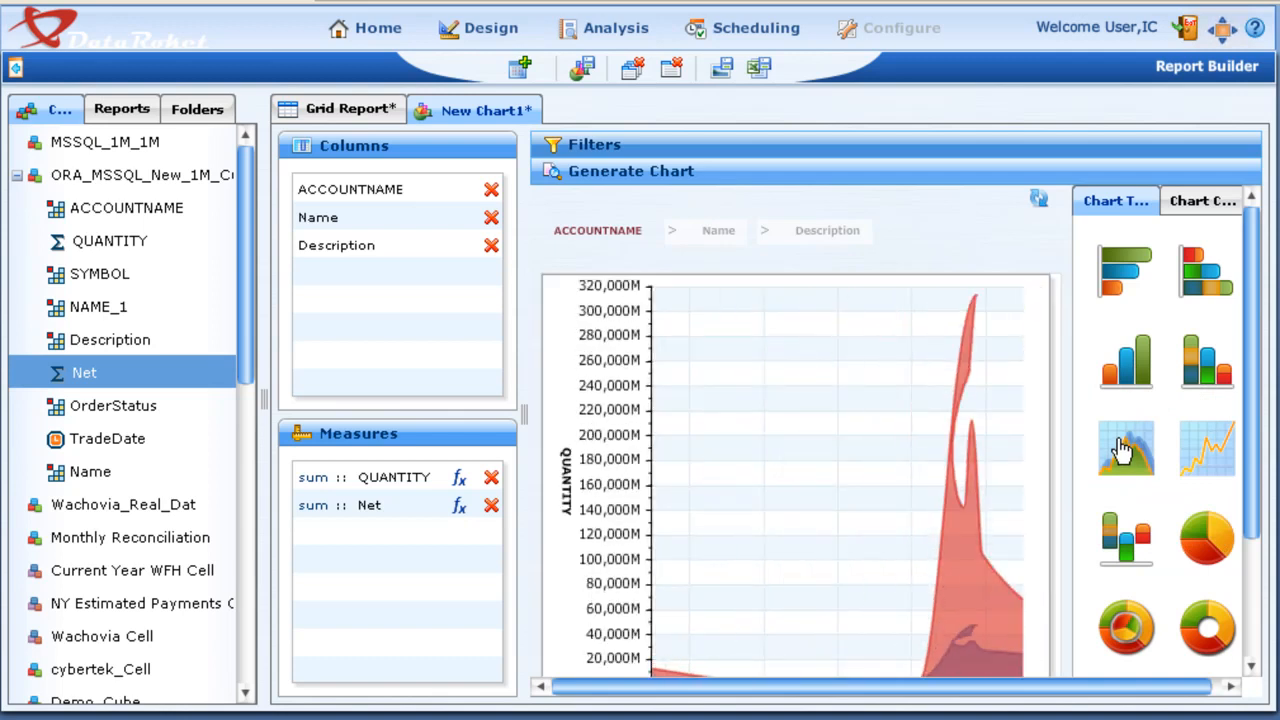
left_click(1220, 375)
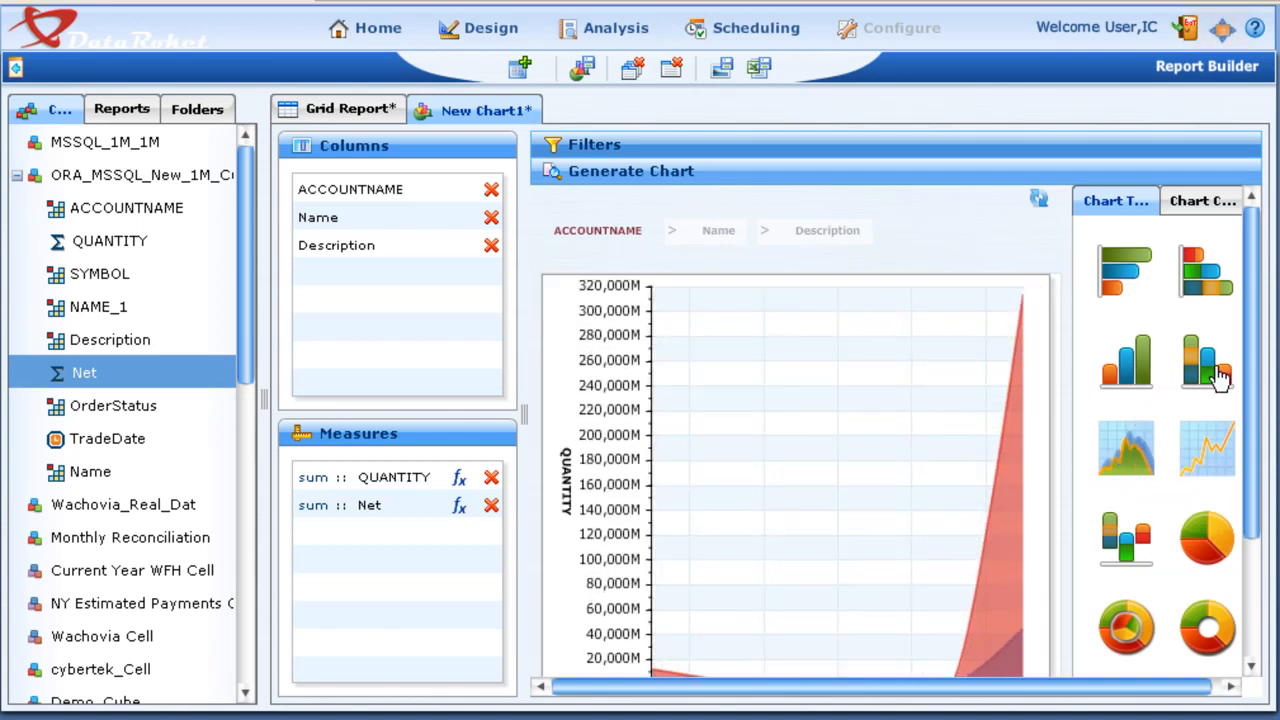
left_click(1196, 462)
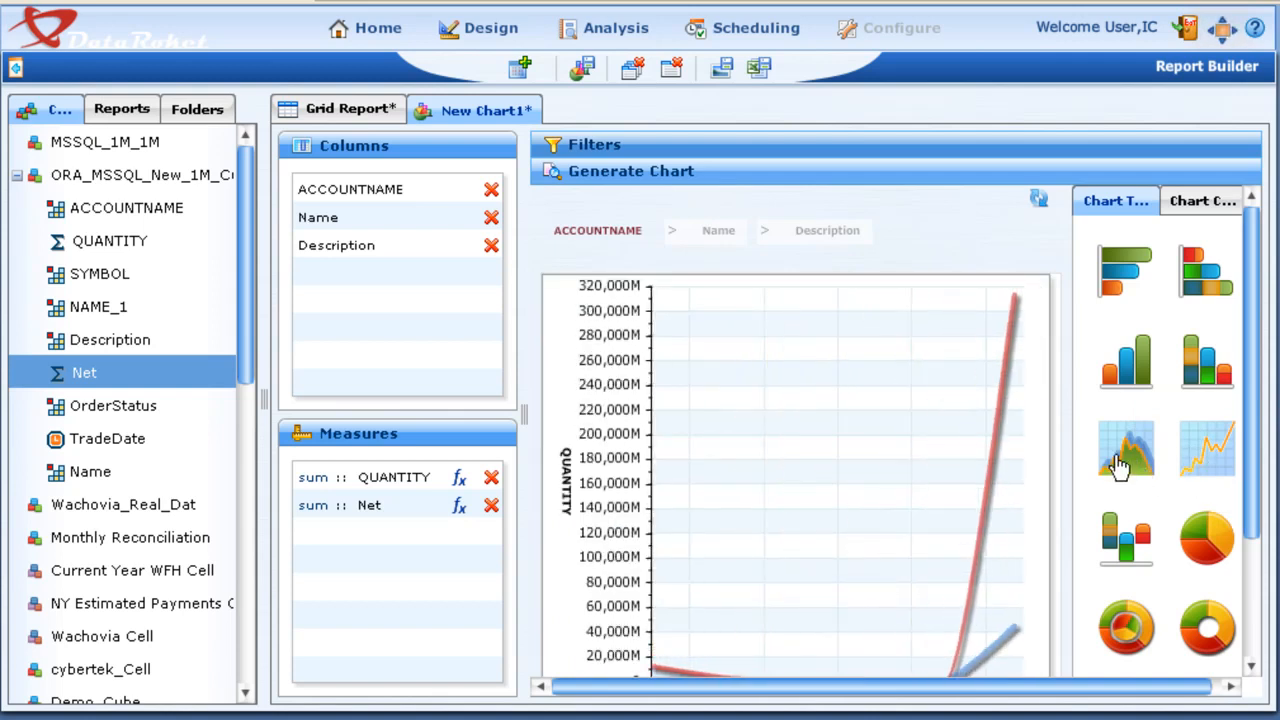
left_click(1110, 540)
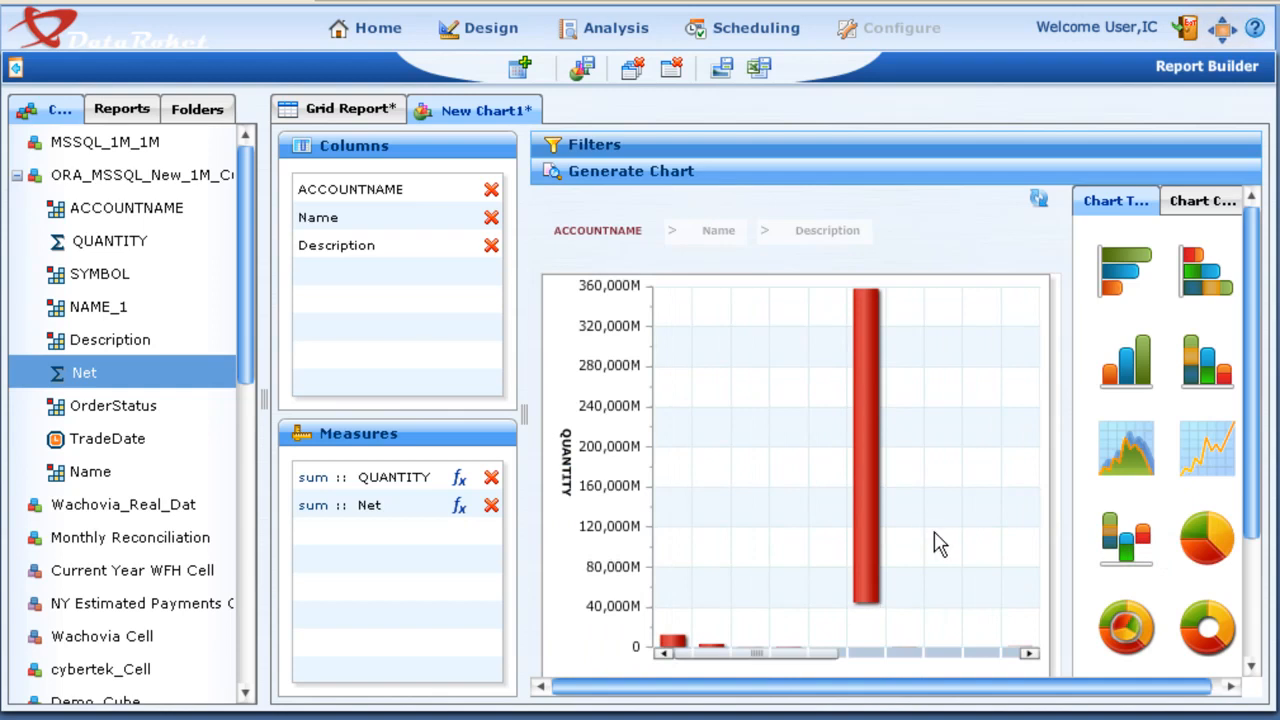
Step: Display the data as a bubble chart and as a column-and-line combination chart, extending the account axis to PHILL
scroll(938, 540, "down", 1)
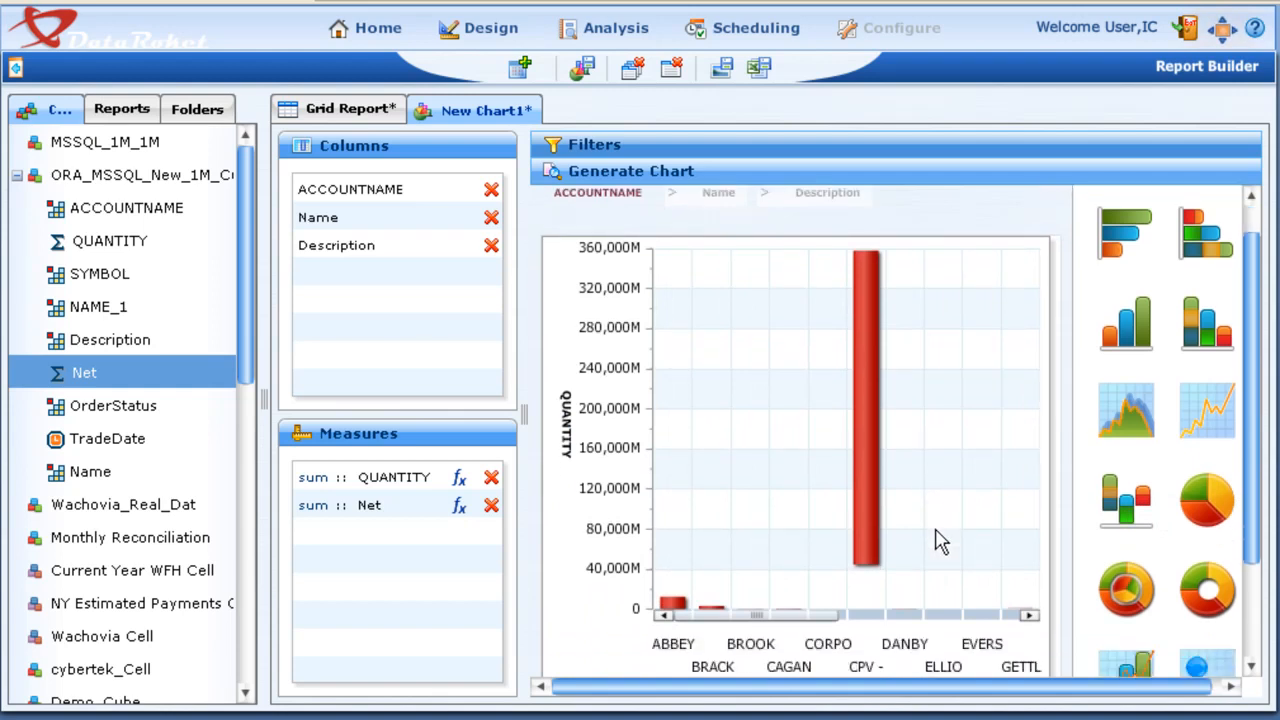
scroll(940, 541, "down", 1)
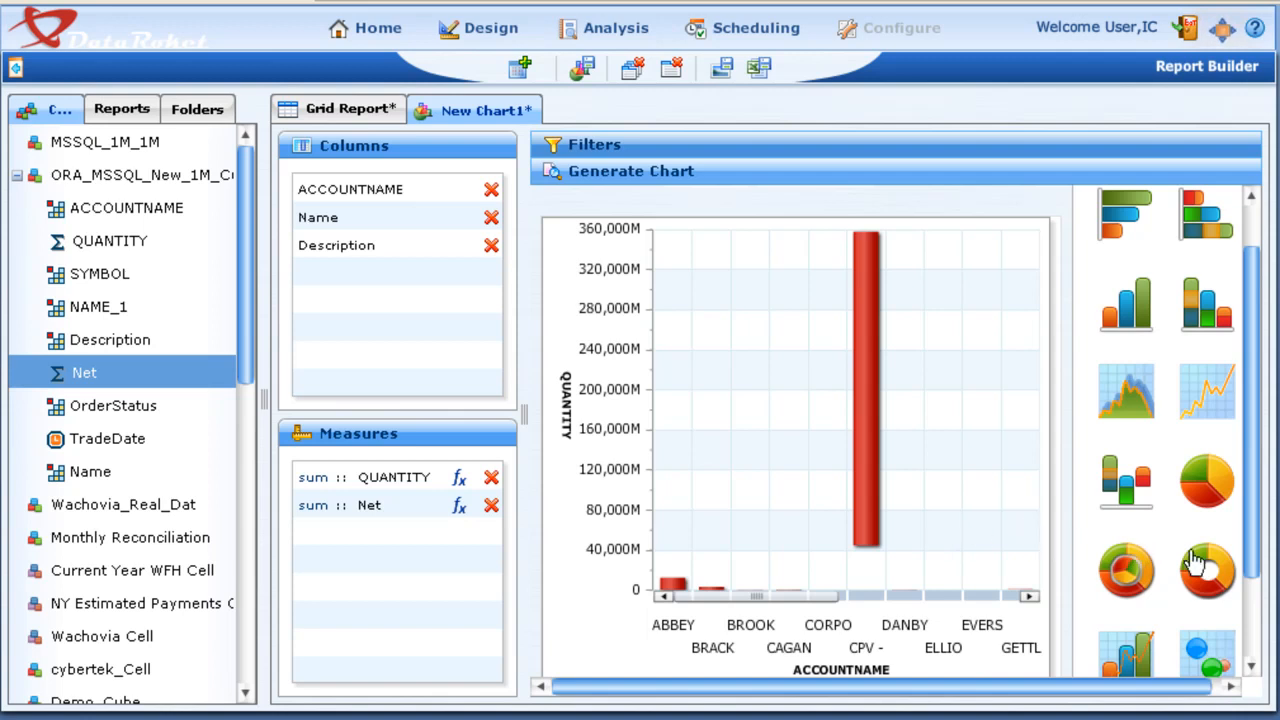
scroll(1220, 590, "down", 1)
left_click(1210, 630)
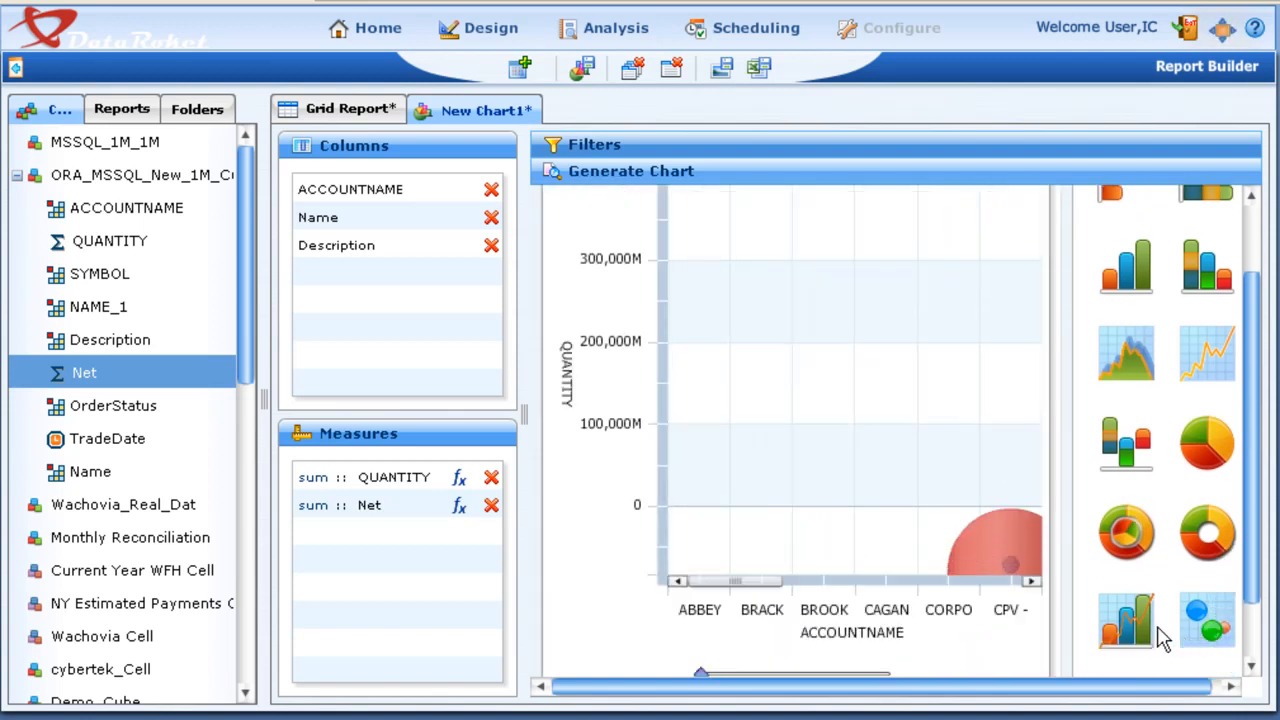
left_click(1127, 623)
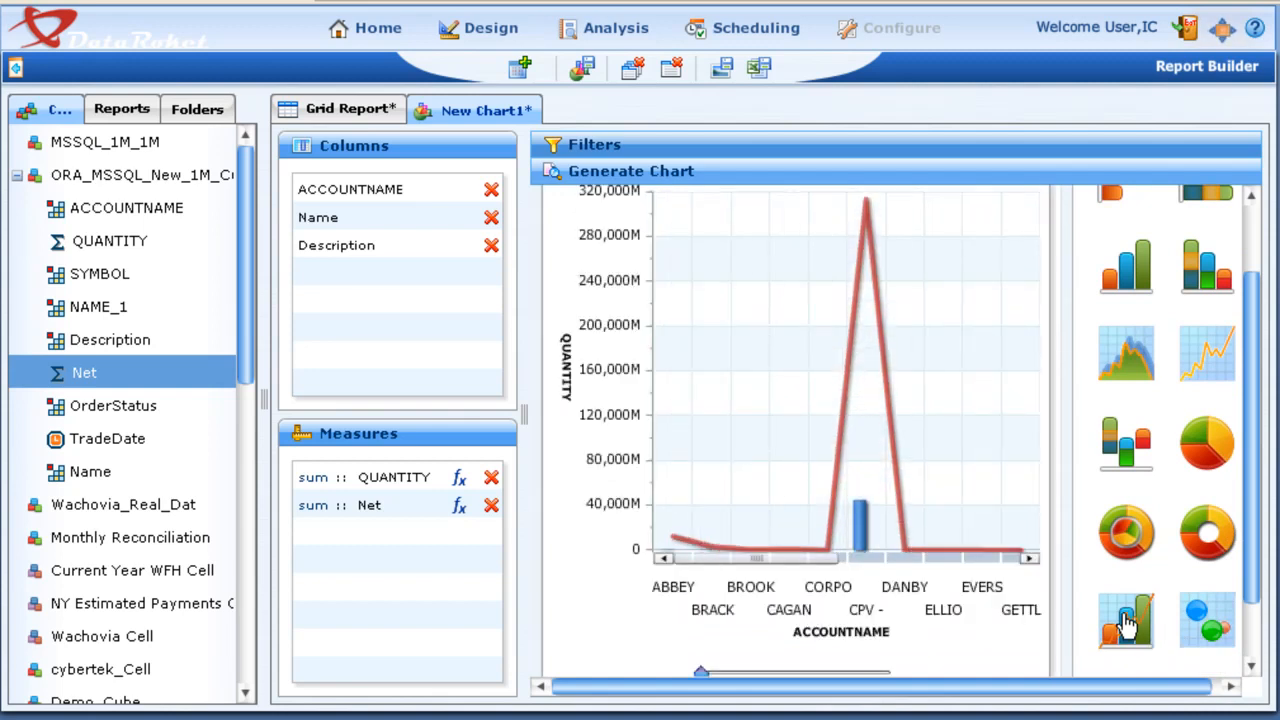
left_click(772, 674)
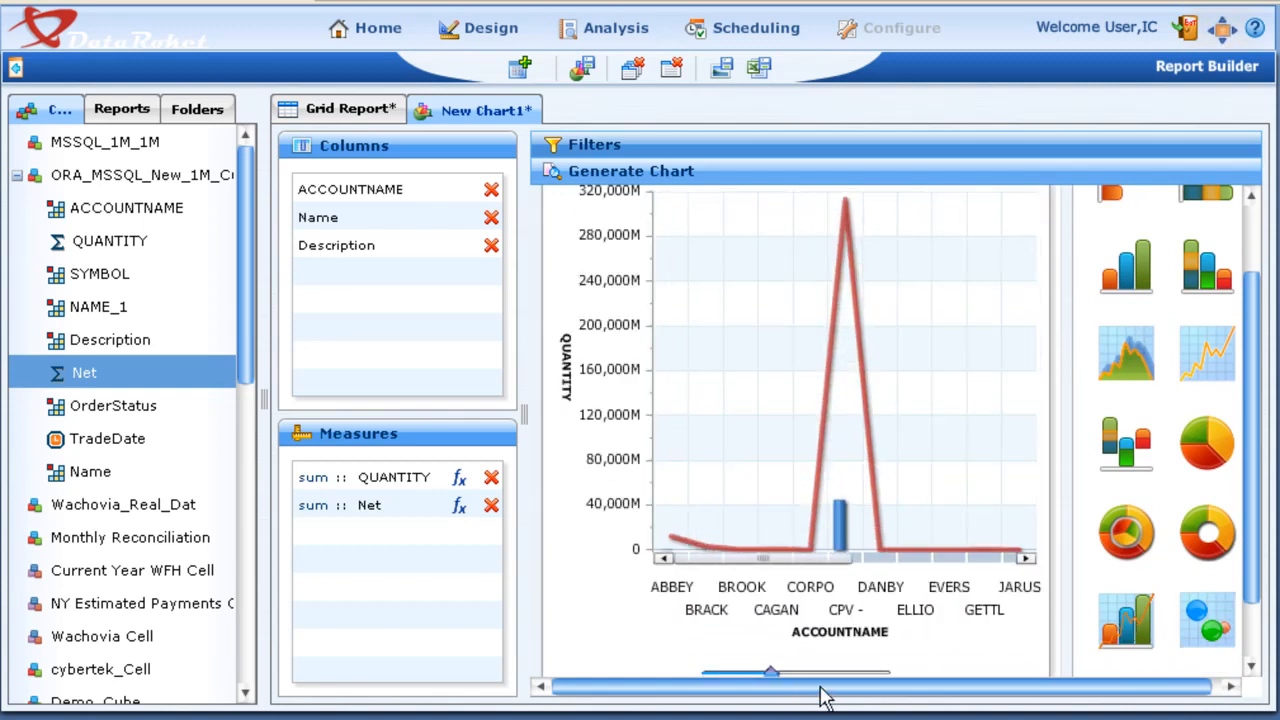
left_click(822, 675)
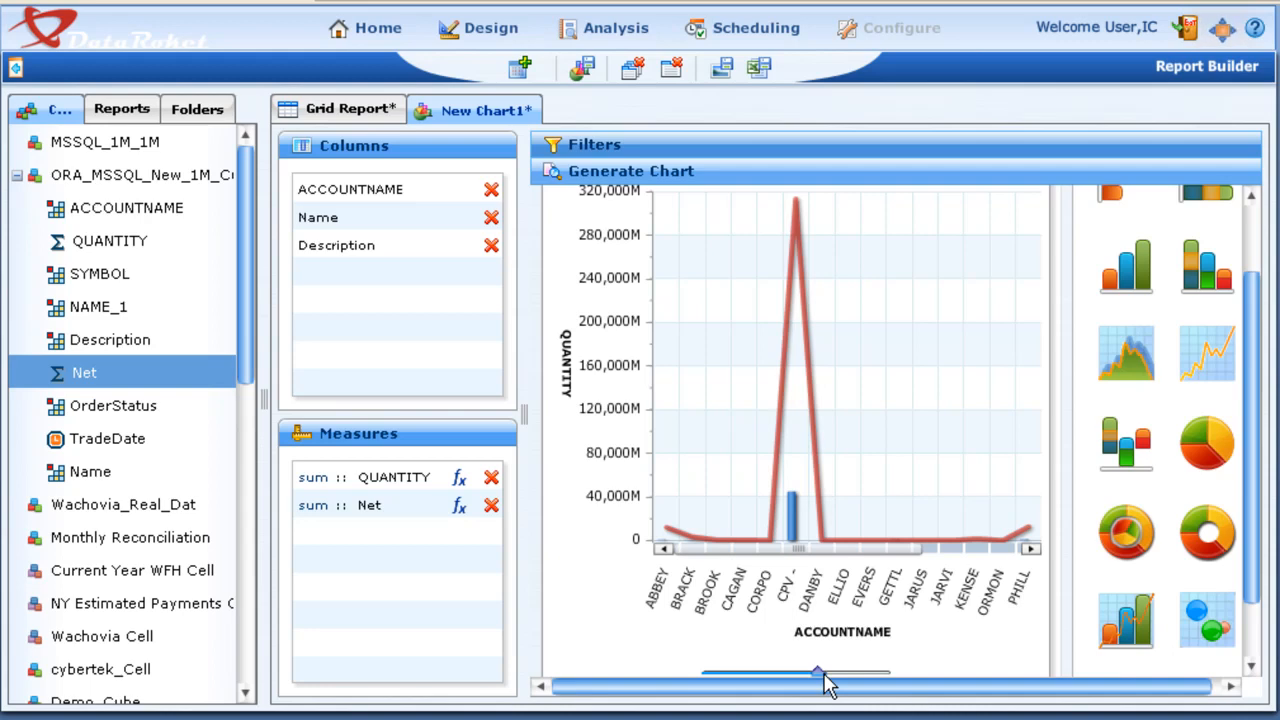
Step: View the Unblocked Trades report from the home page, and show and hide the filters of Monthly reconciliation -Advanced reporting
left_click(364, 27)
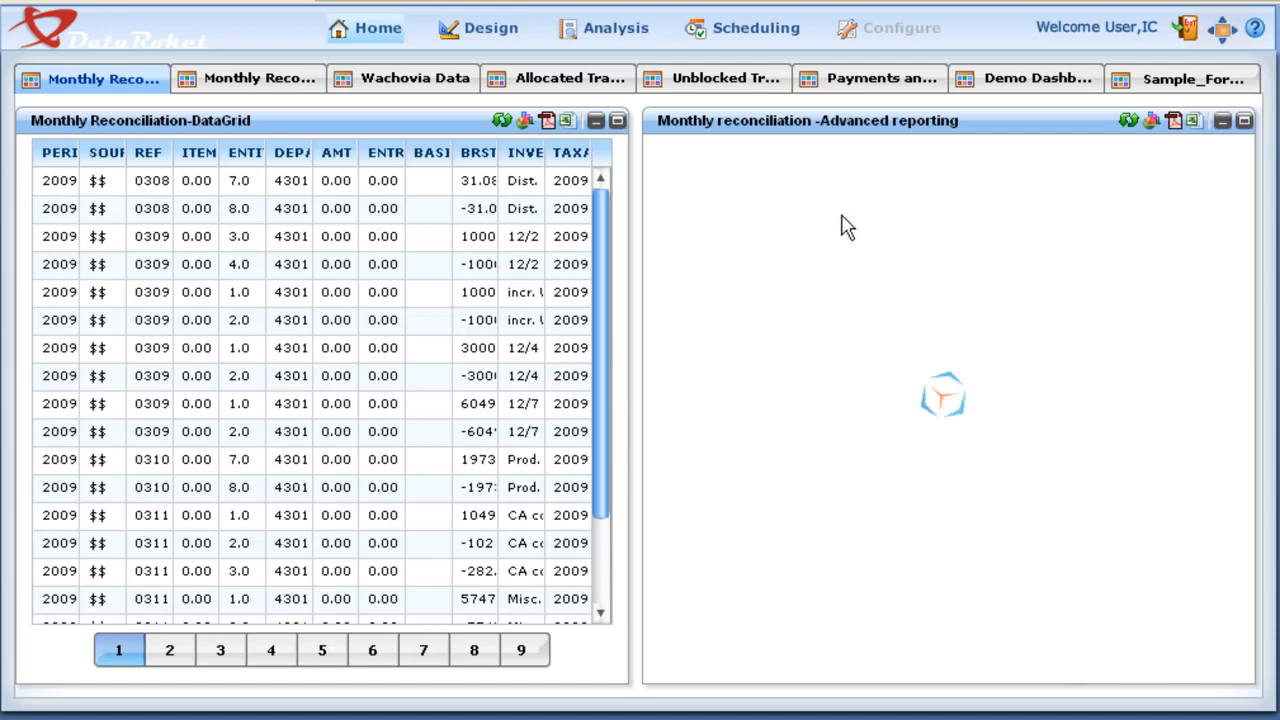
left_click(727, 78)
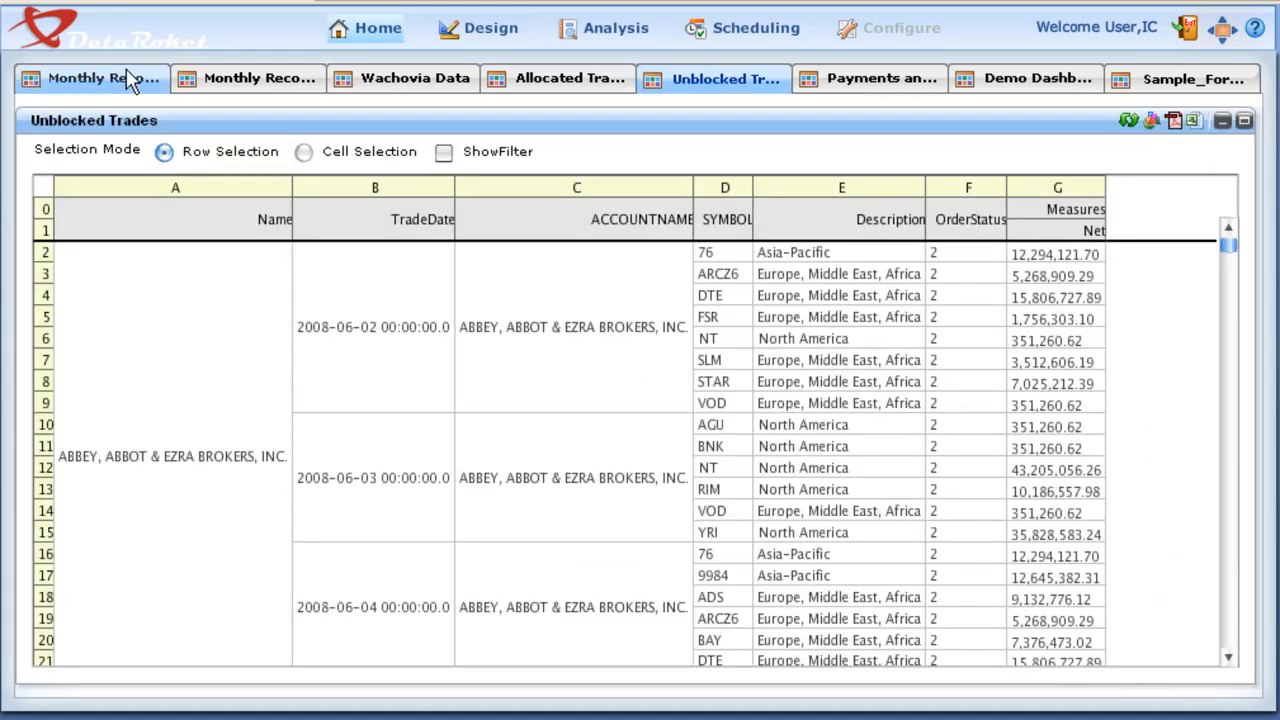
left_click(101, 80)
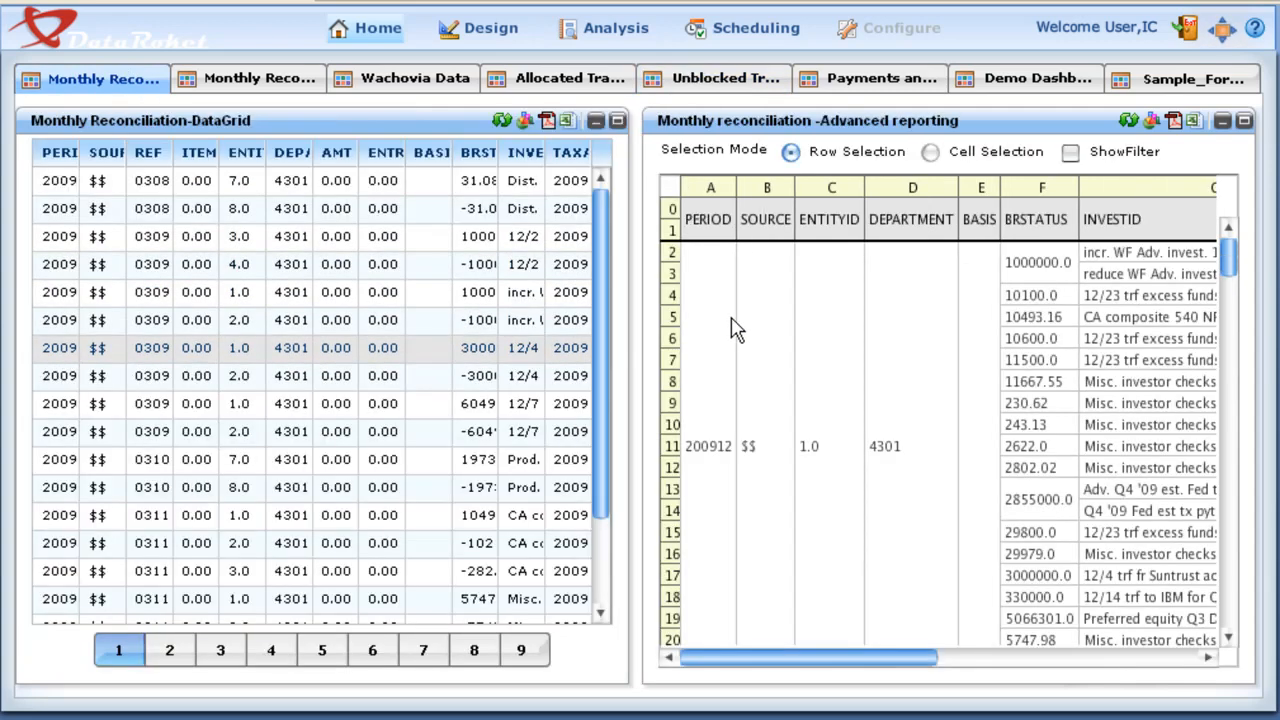
left_click(1070, 153)
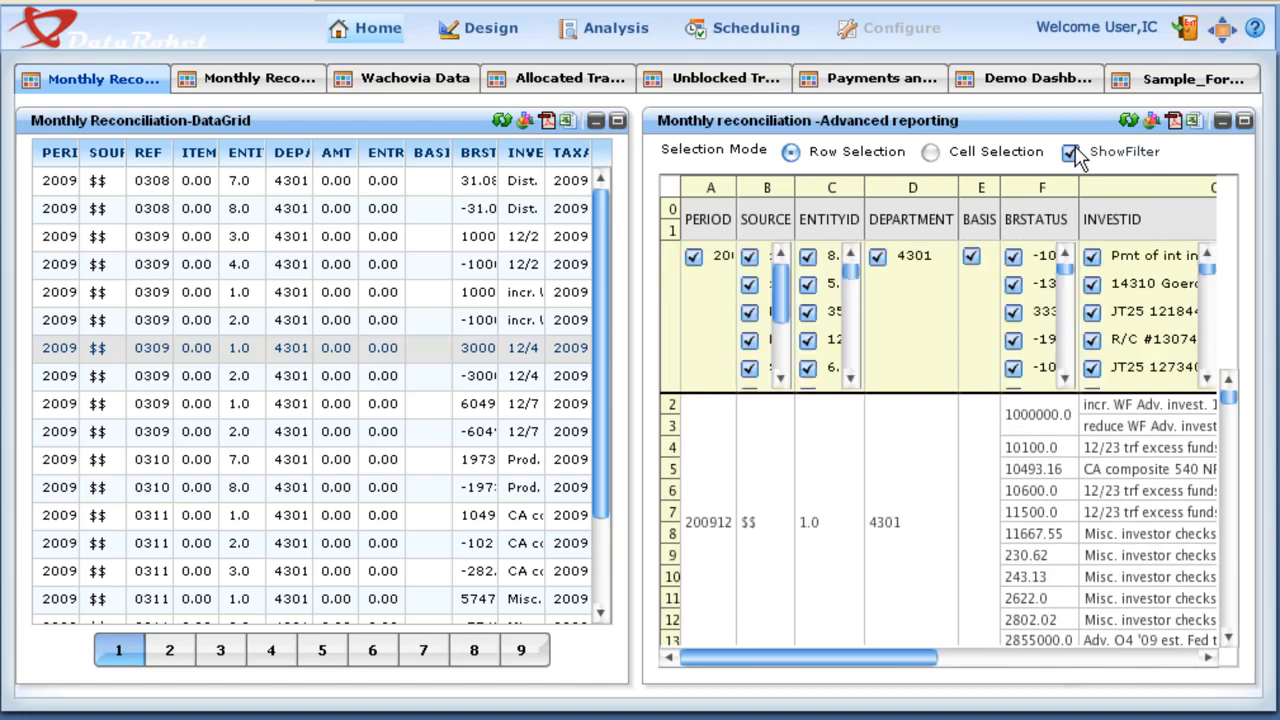
left_click(1070, 153)
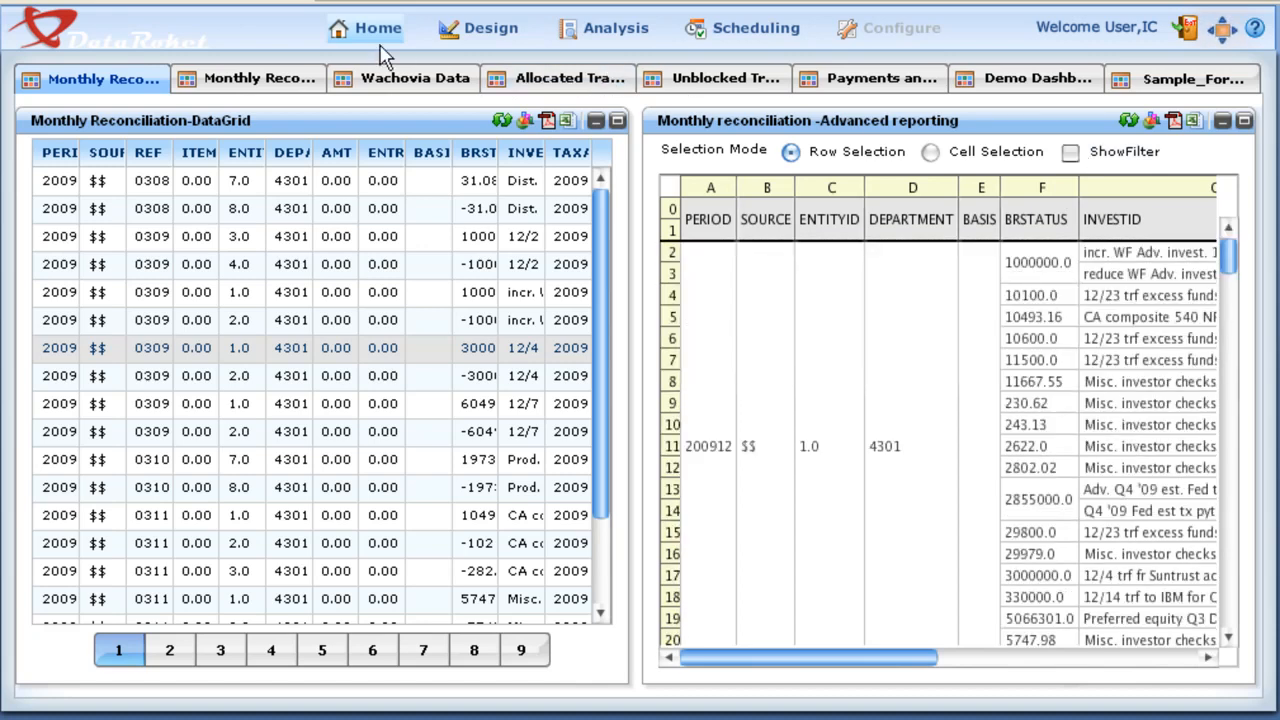
Step: View the aggregator functions for AMT in Monthly Reconciliation Summarized by Period and examine the Allocated Trades OLAP Report
left_click(283, 85)
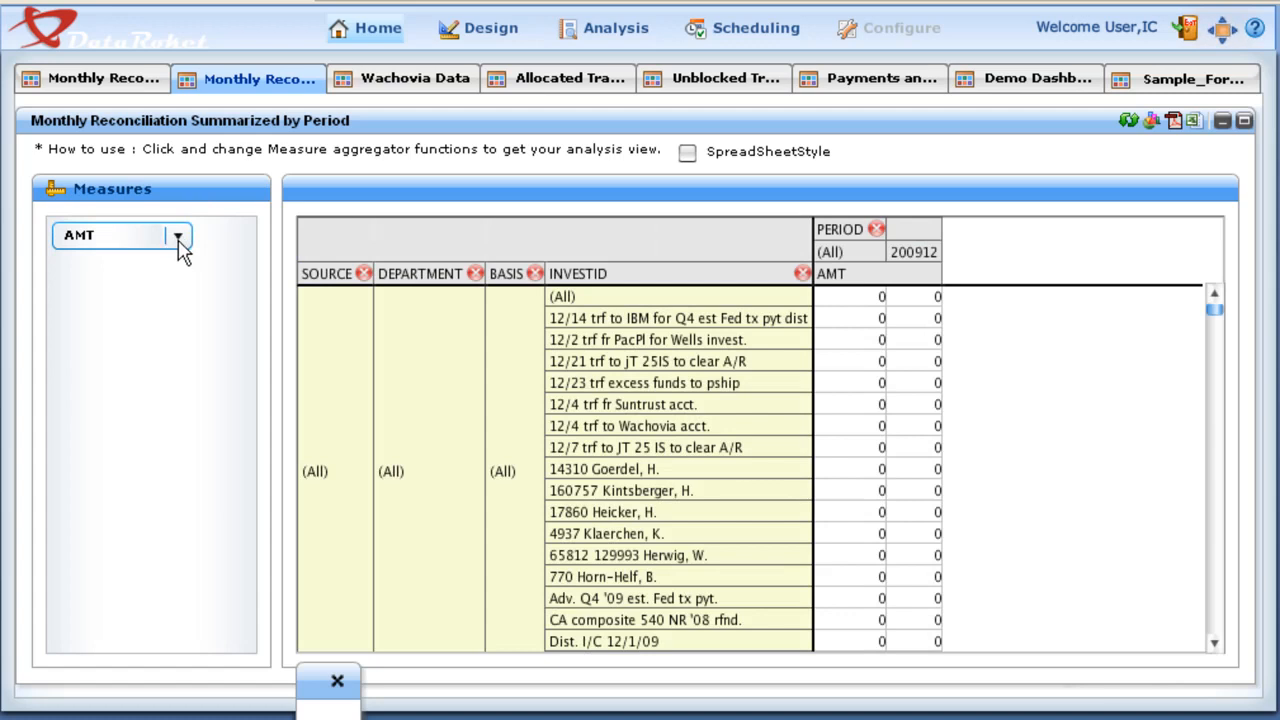
left_click(178, 242)
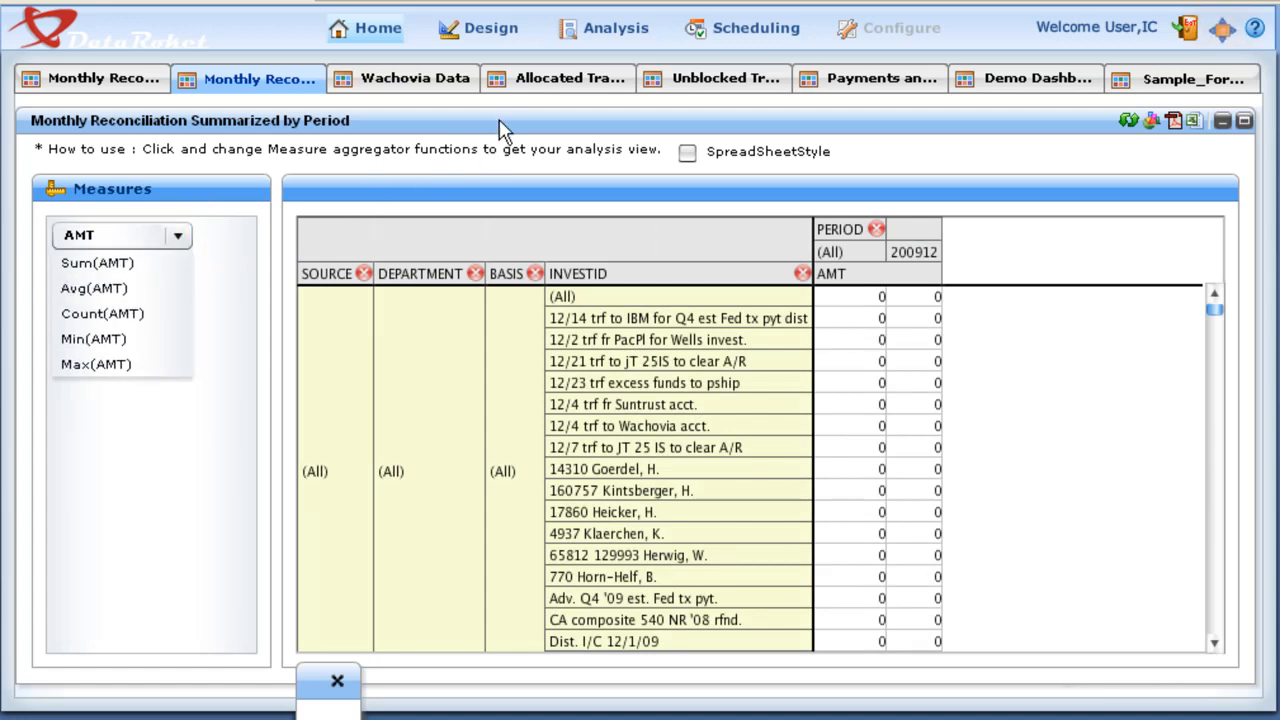
left_click(548, 88)
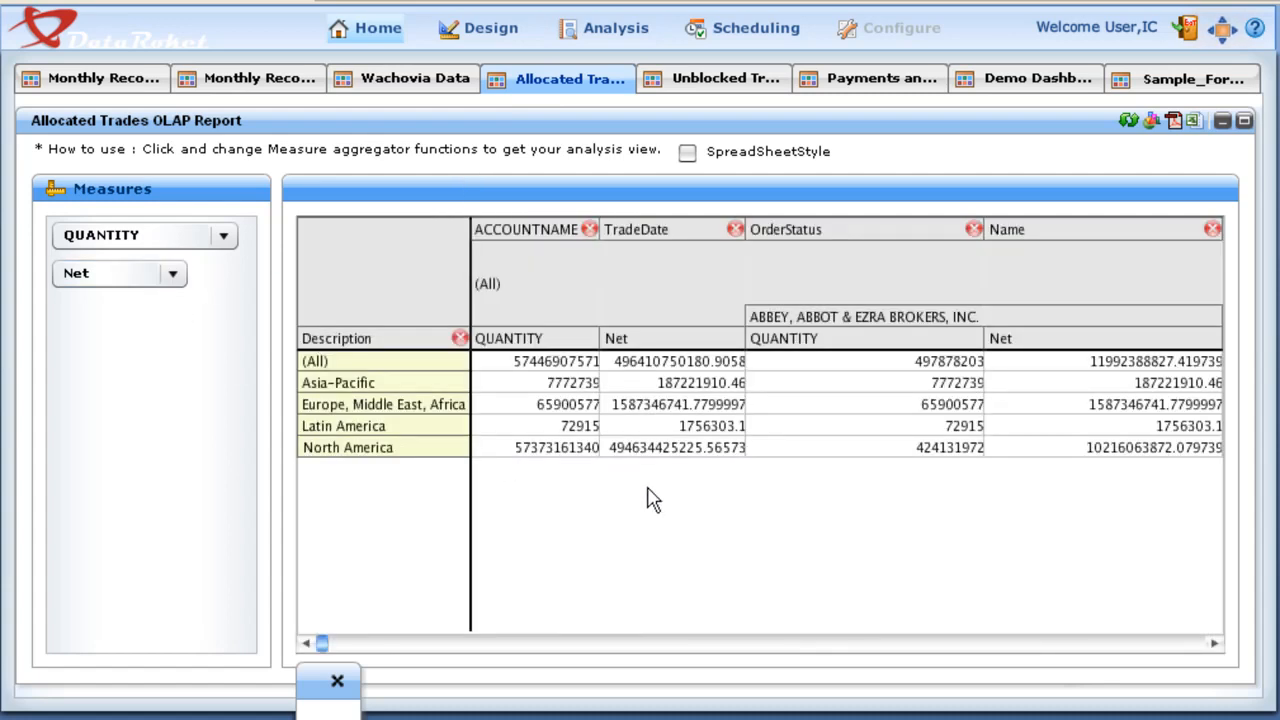
left_click(745, 86)
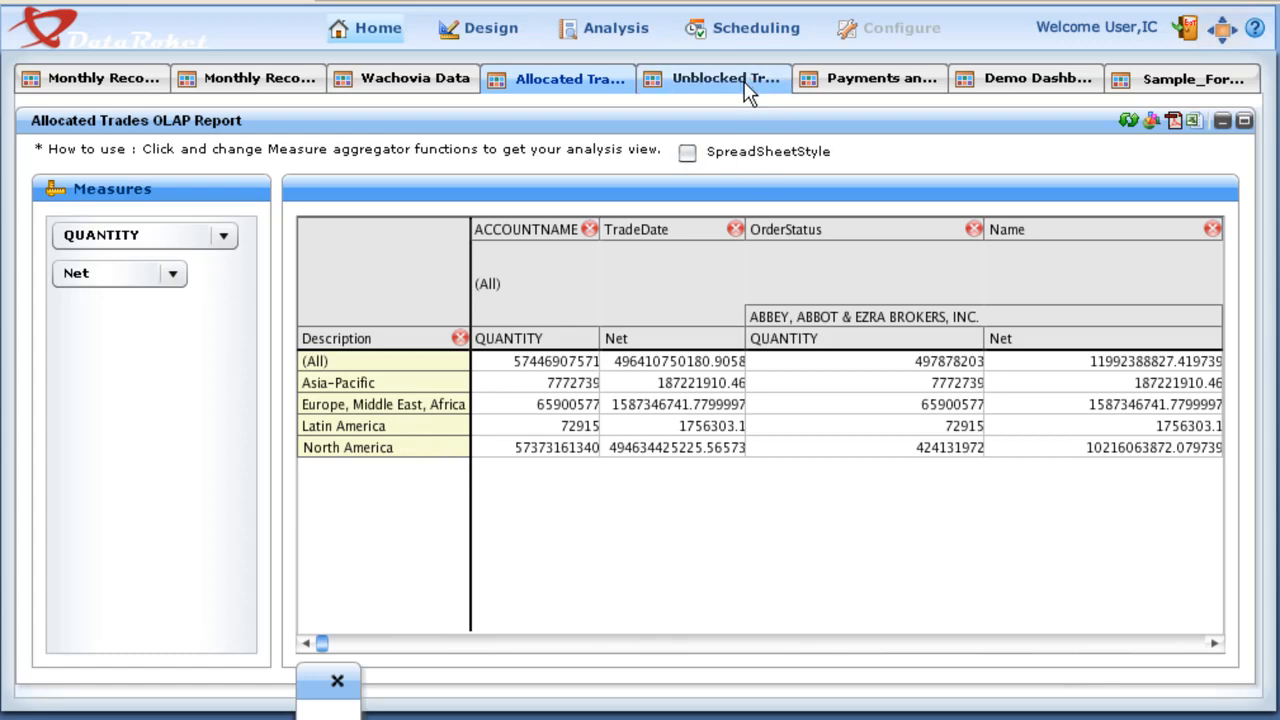
Step: On the payments dashboard, change the Payment_By_Quarter chart to Stacked Bar Chart and to Multi Chart Series
left_click(822, 86)
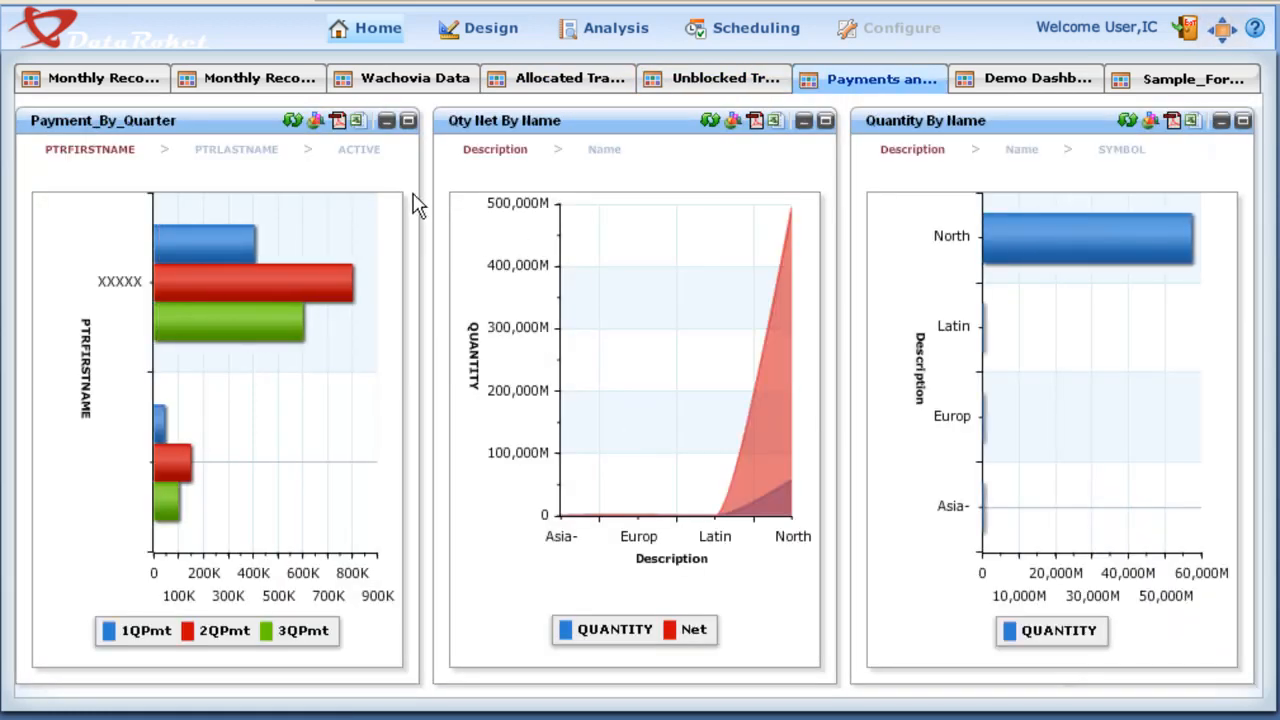
left_click(318, 131)
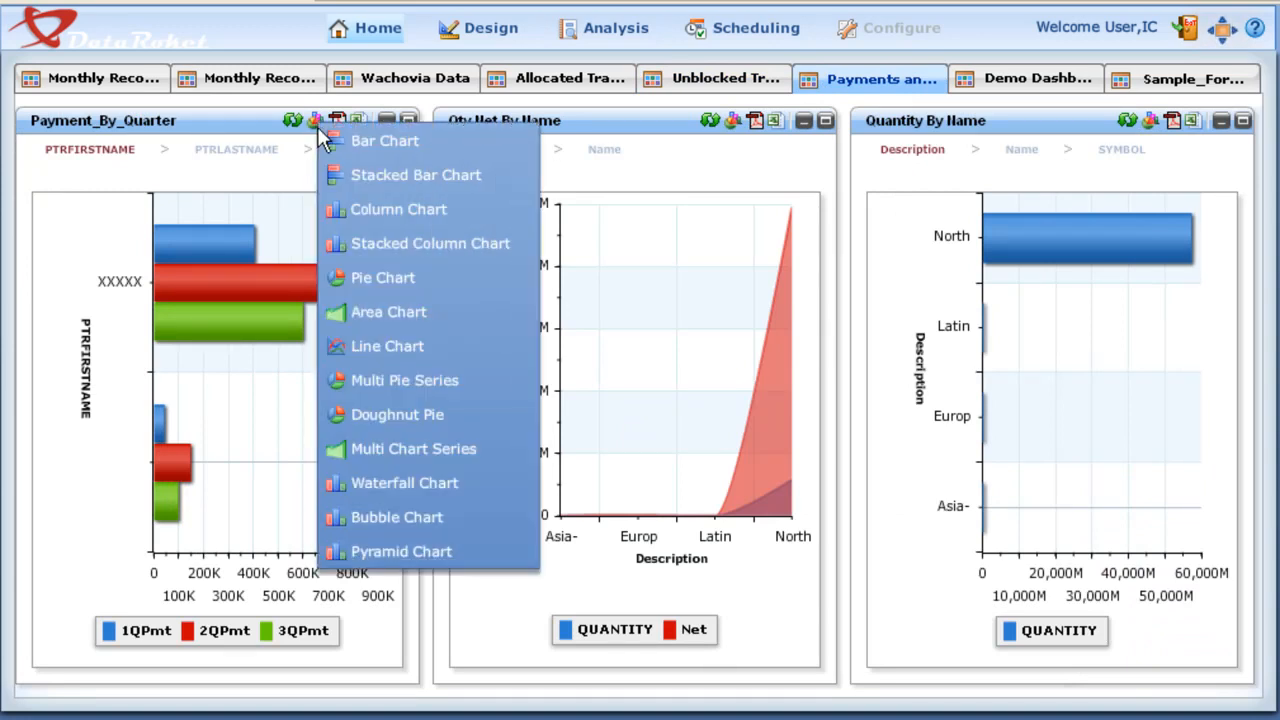
left_click(360, 174)
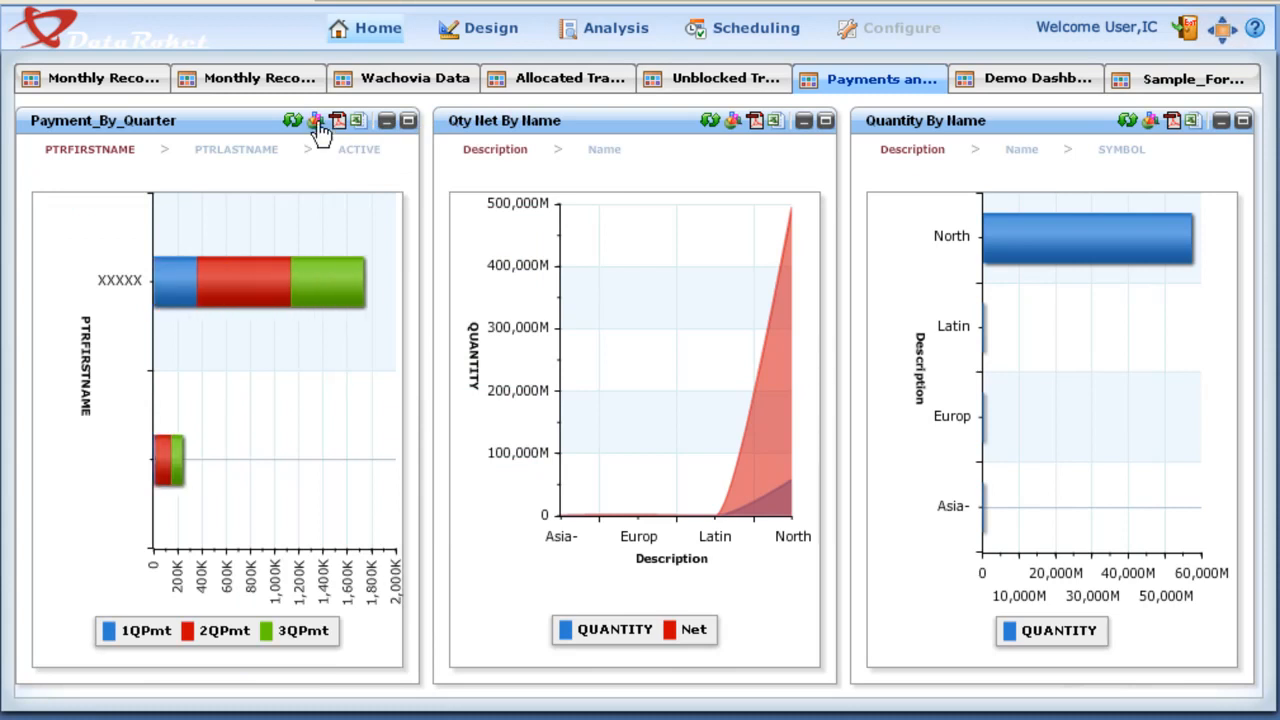
left_click(317, 124)
left_click(362, 449)
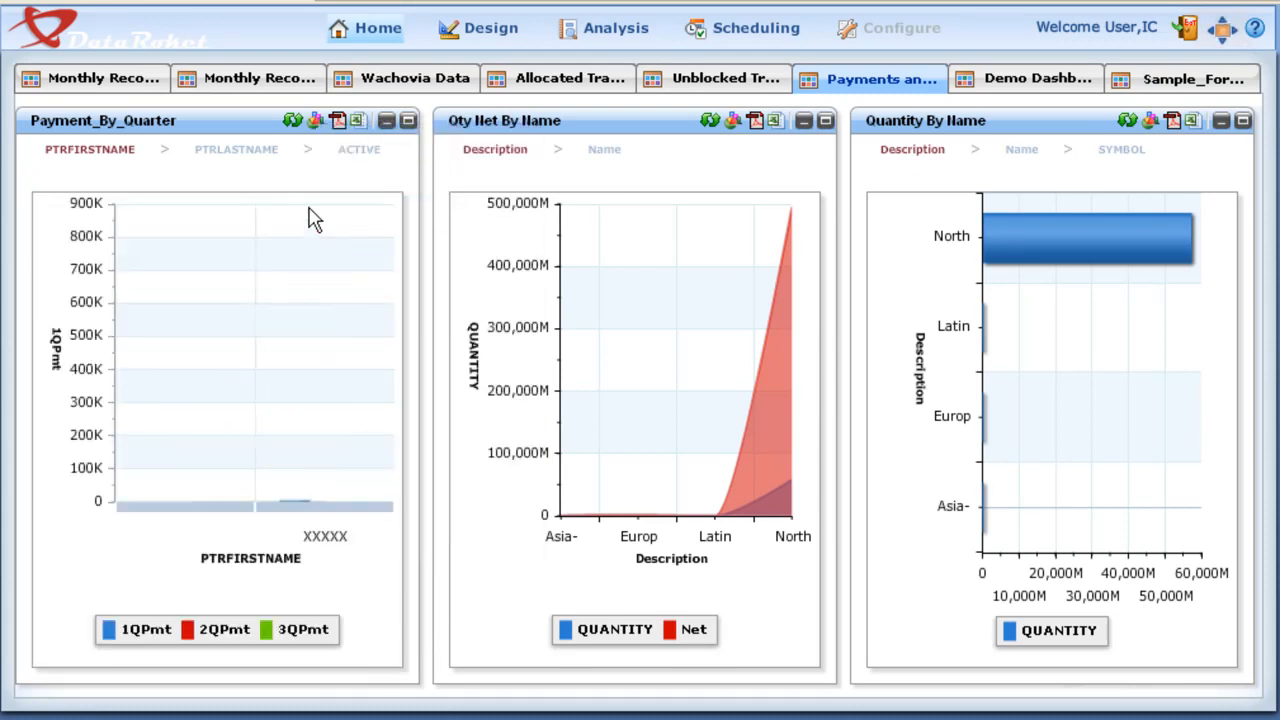
Step: Preview the Payment_By_Quarter chart's PDF export, adjust the chart's placement on the page and close the preview
left_click(339, 124)
left_click_drag(400, 317, 406, 377)
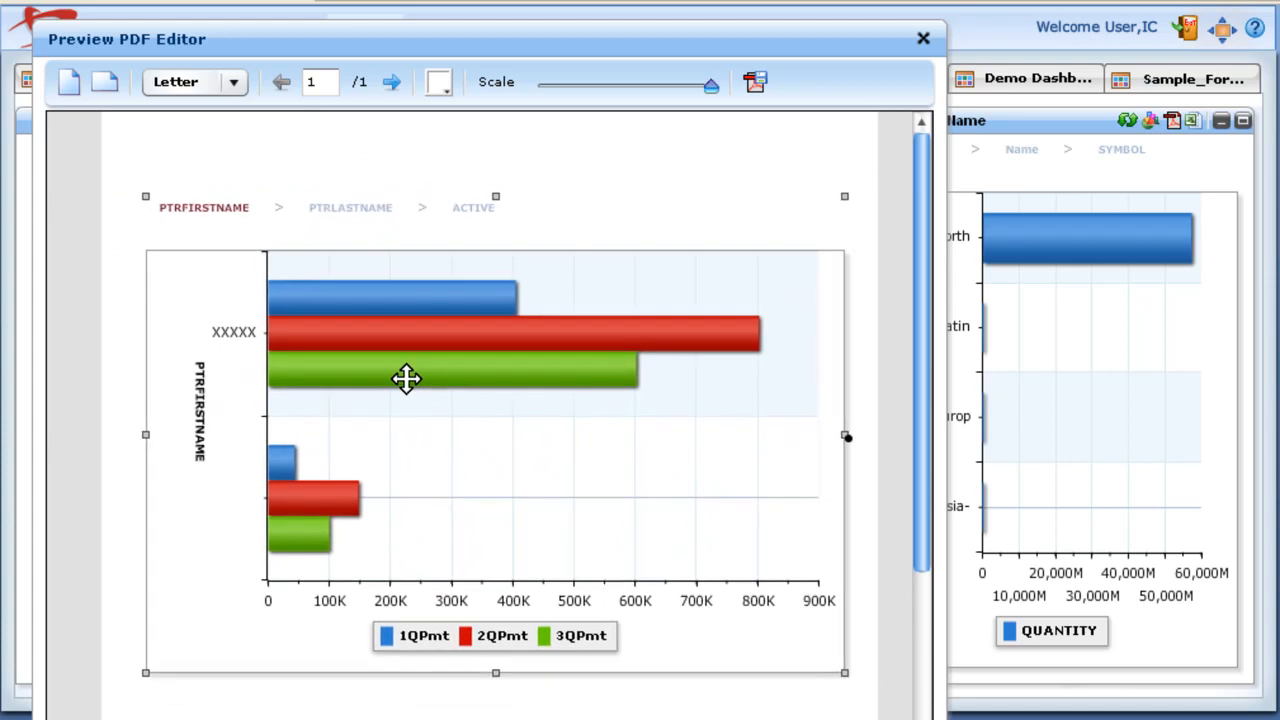
left_click(922, 42)
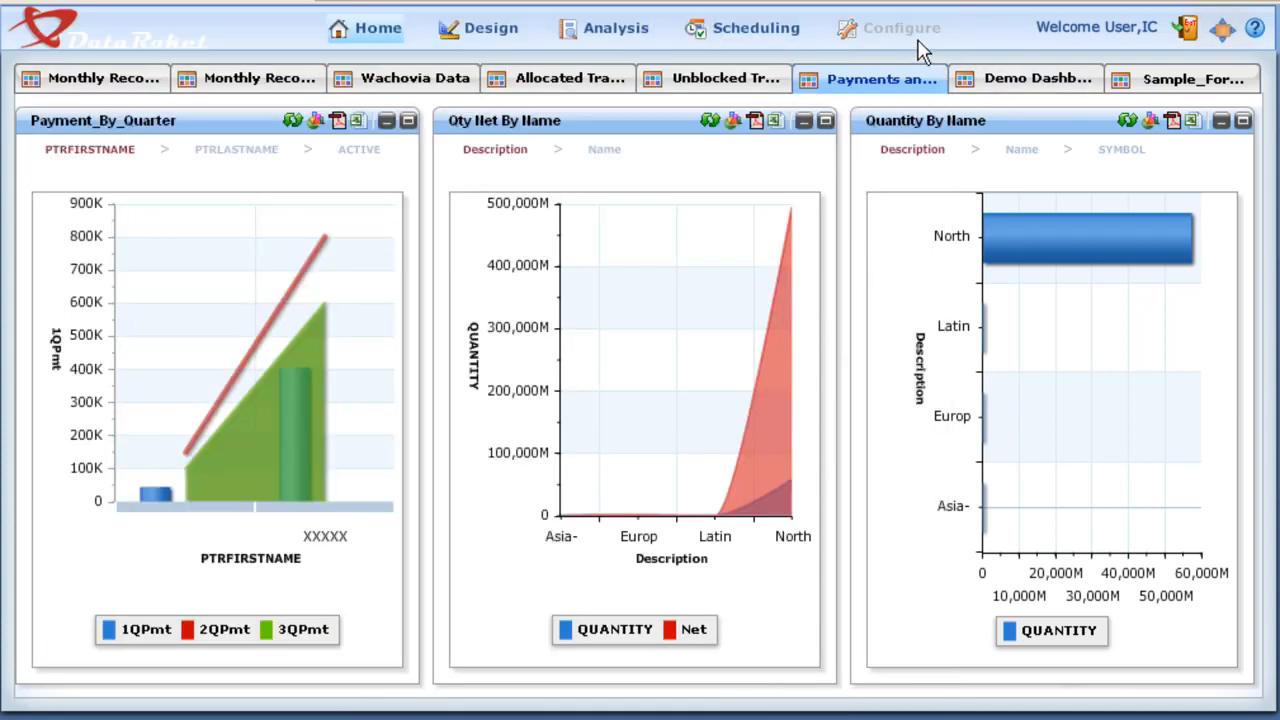
Step: Open the demo dashboard with the Demo Area Chart and Demo Bar Chart
left_click(998, 77)
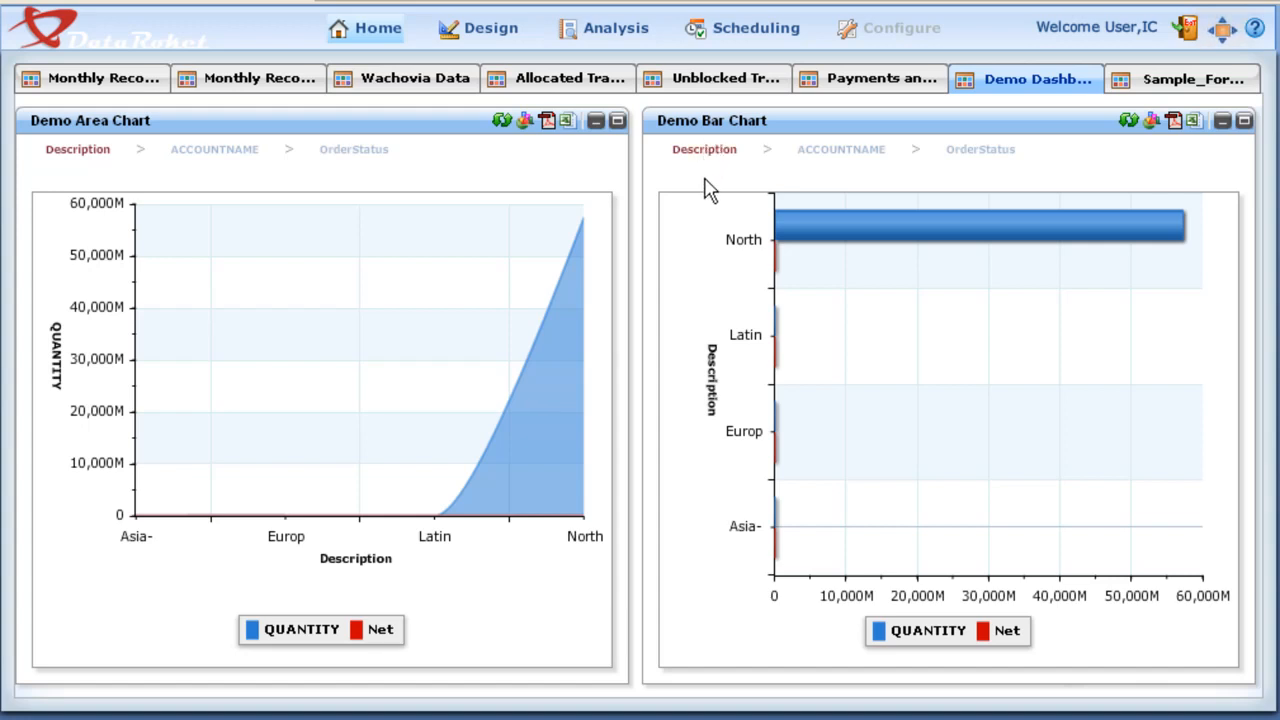
Step: Drill down in the Demo Bar Chart from North America to CPV - CAP, showing more accounts at the ACCOUNTNAME level
left_click(798, 248)
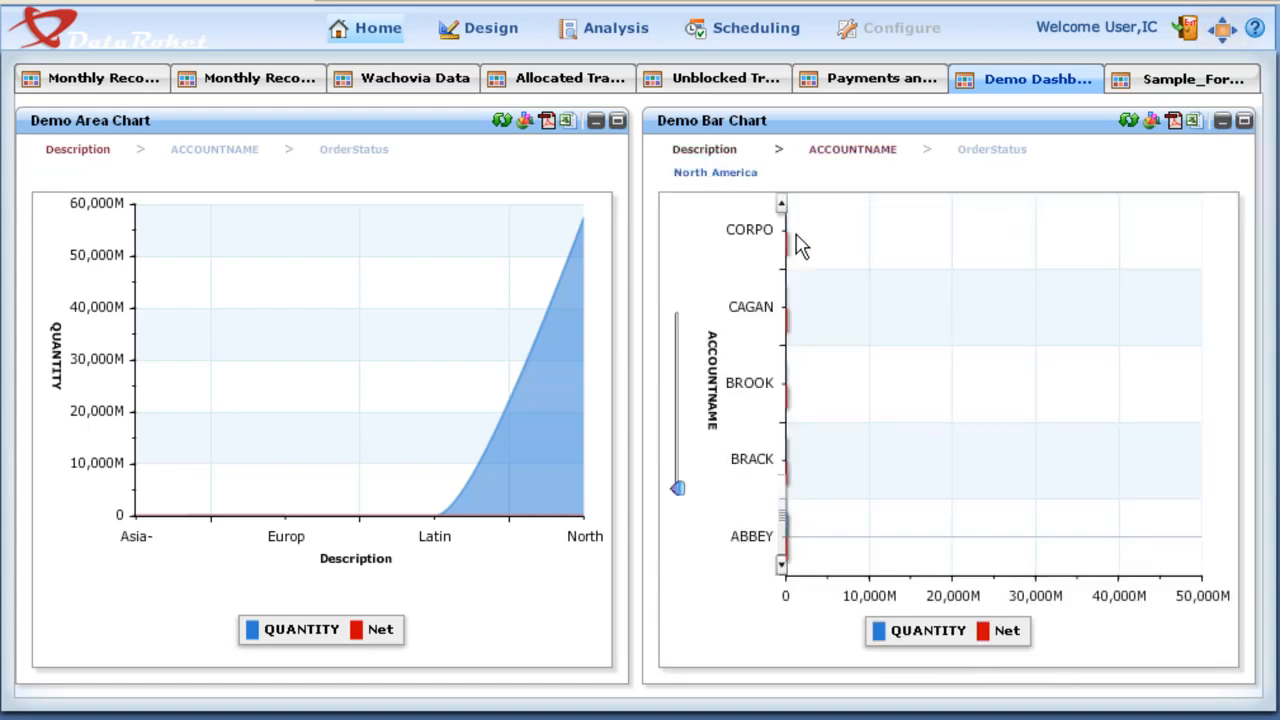
left_click_drag(677, 488, 677, 379)
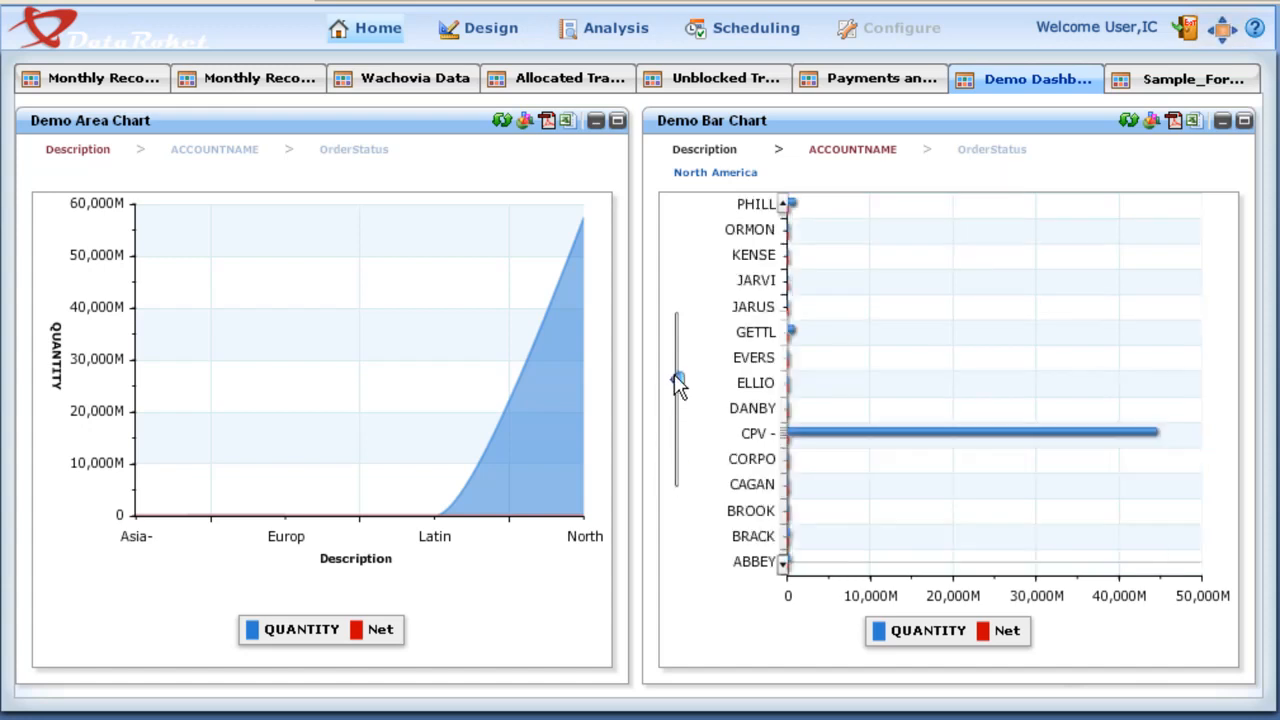
left_click(812, 435)
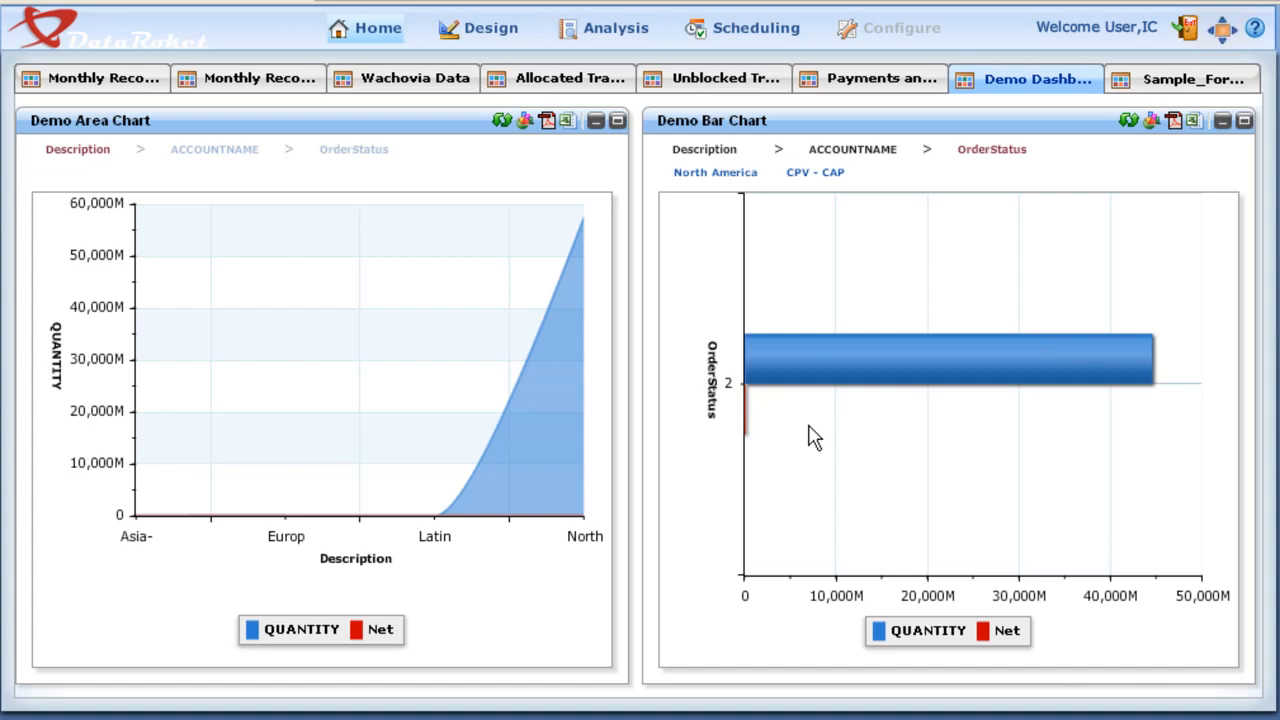
Step: Start a new dashboard in the Dashboard Builder with the 1M_1M_Pie_Chart and Payment_By_Quarter reports
left_click(605, 28)
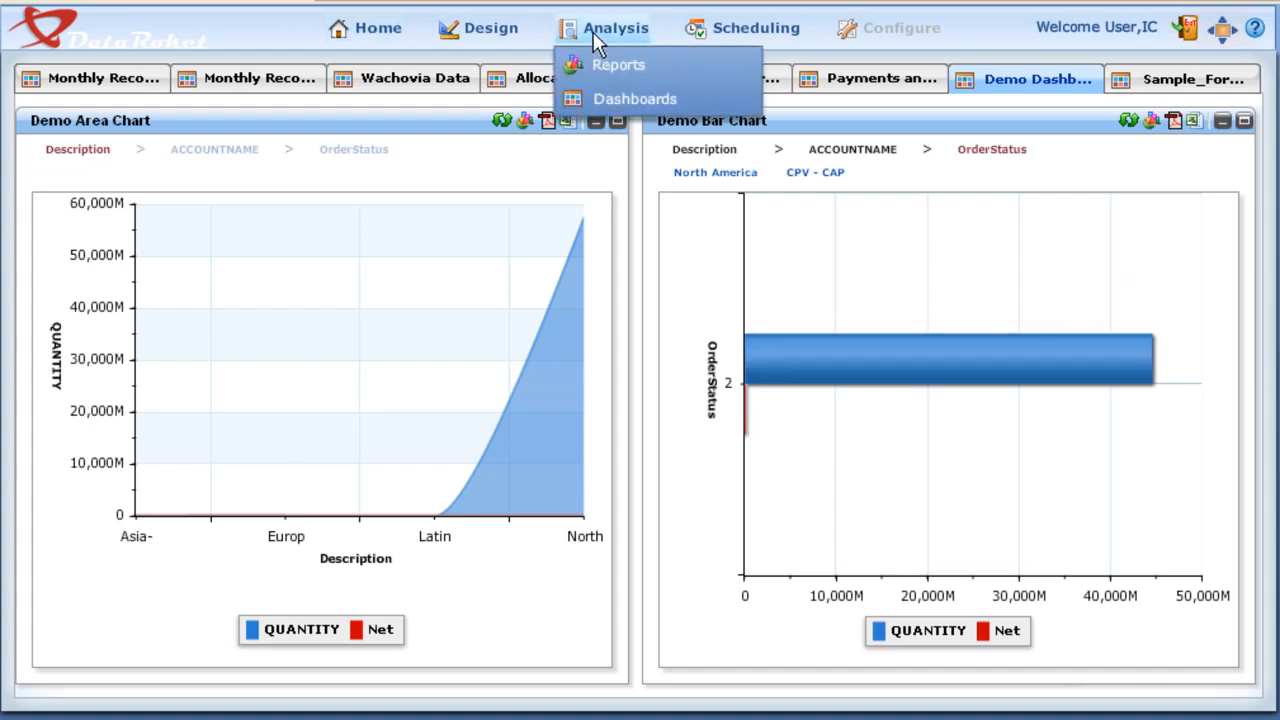
left_click(604, 96)
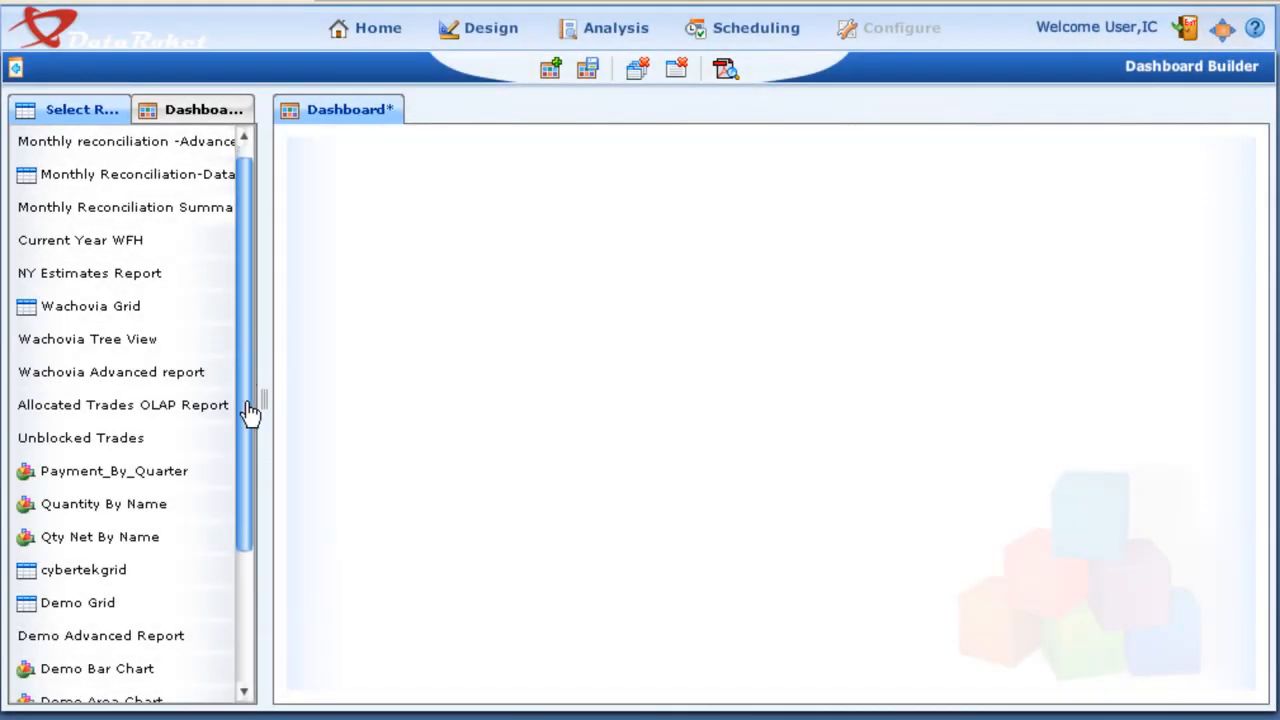
left_click_drag(249, 414, 225, 580)
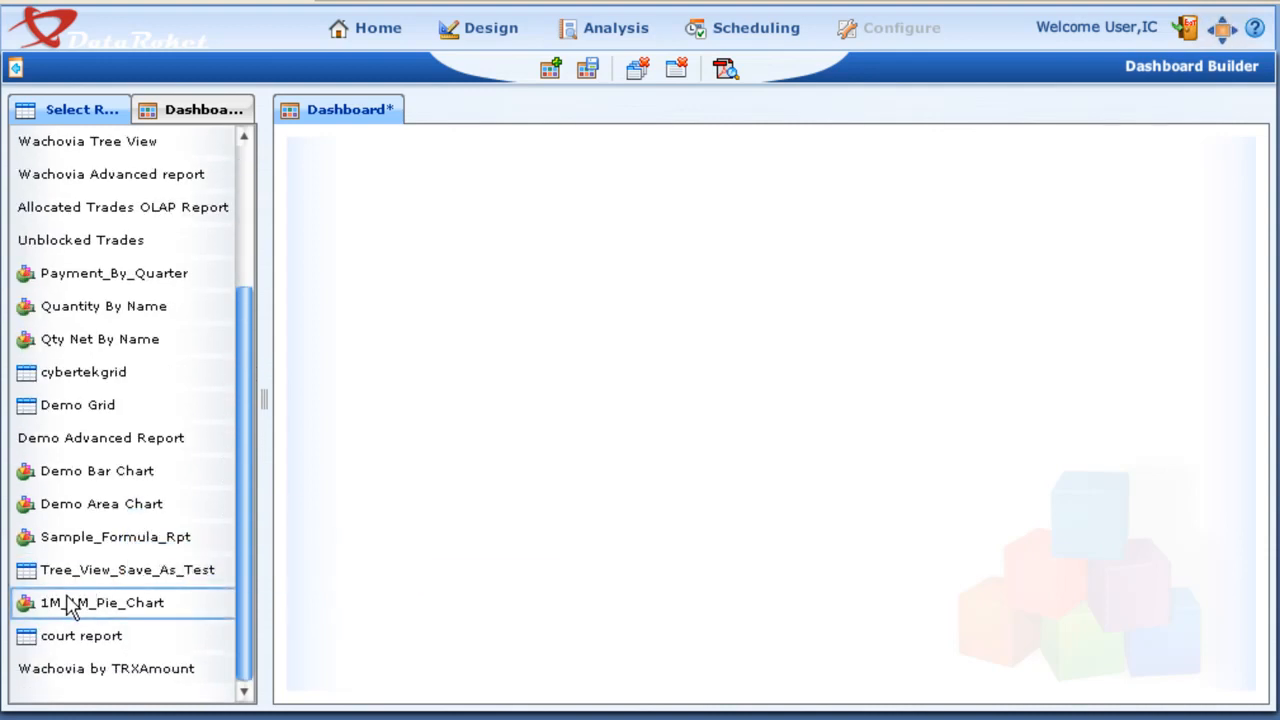
left_click_drag(76, 601, 466, 360)
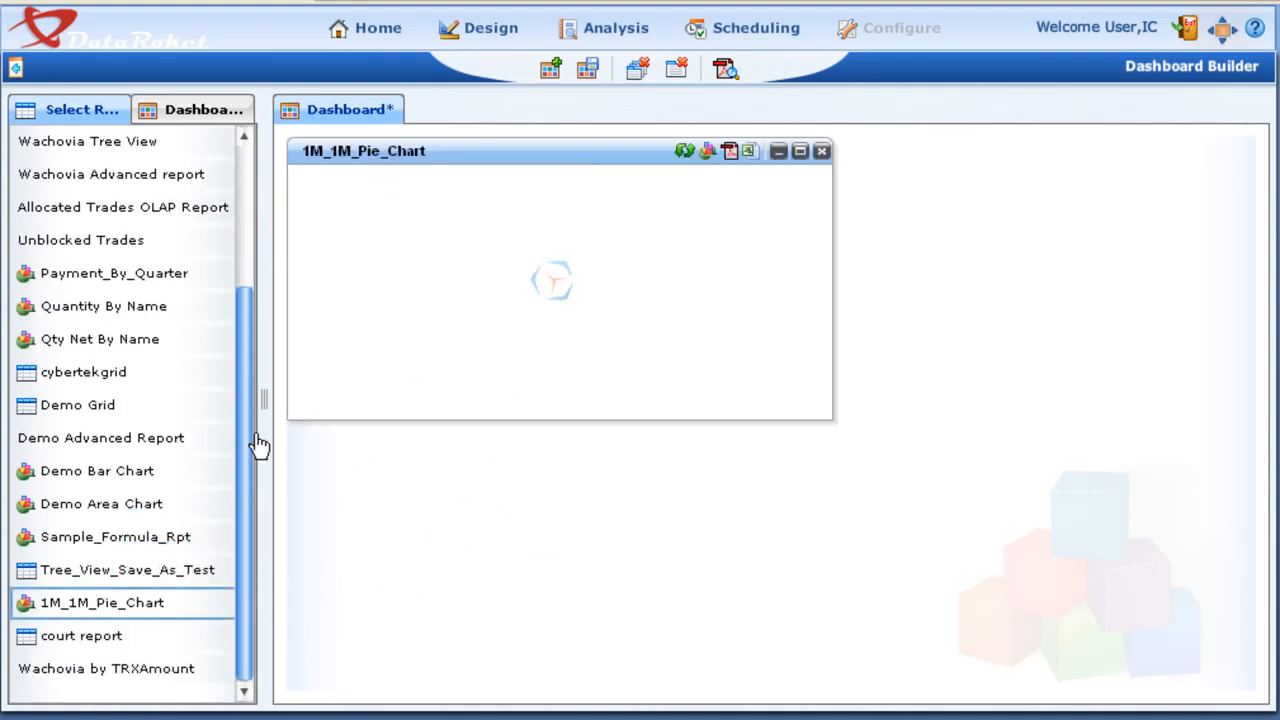
left_click_drag(250, 480, 254, 351)
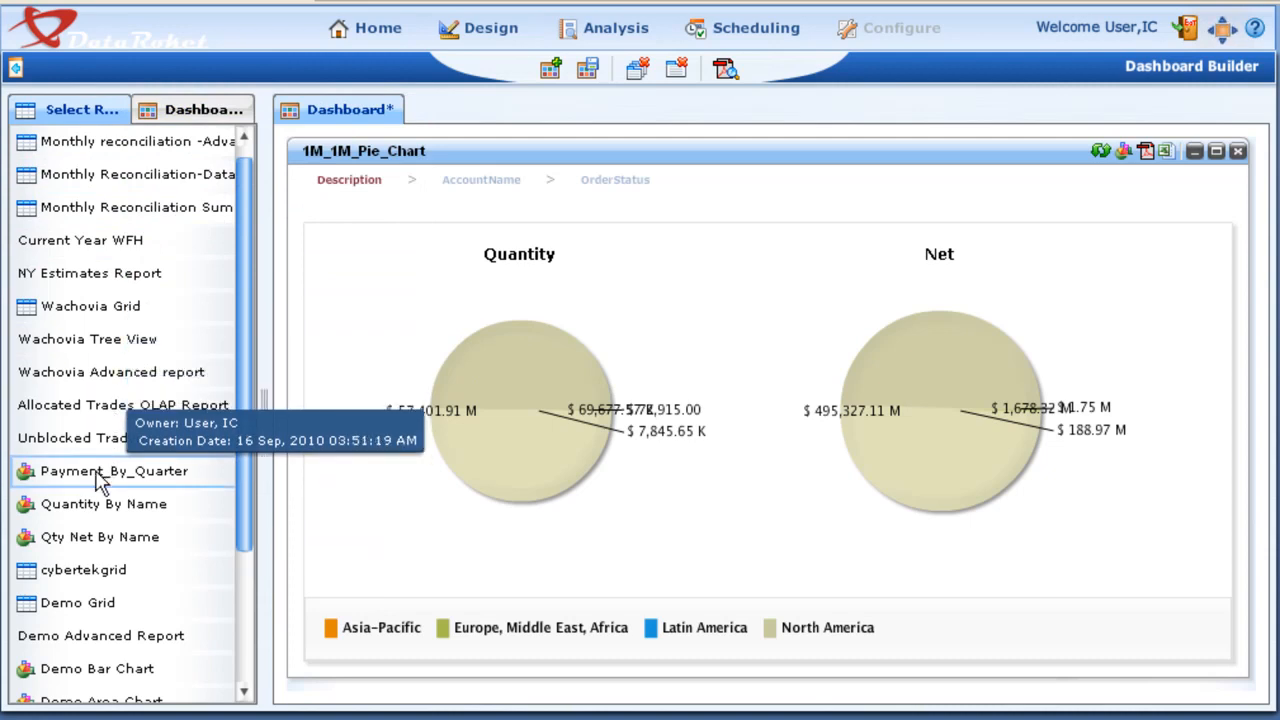
left_click_drag(103, 474, 405, 370)
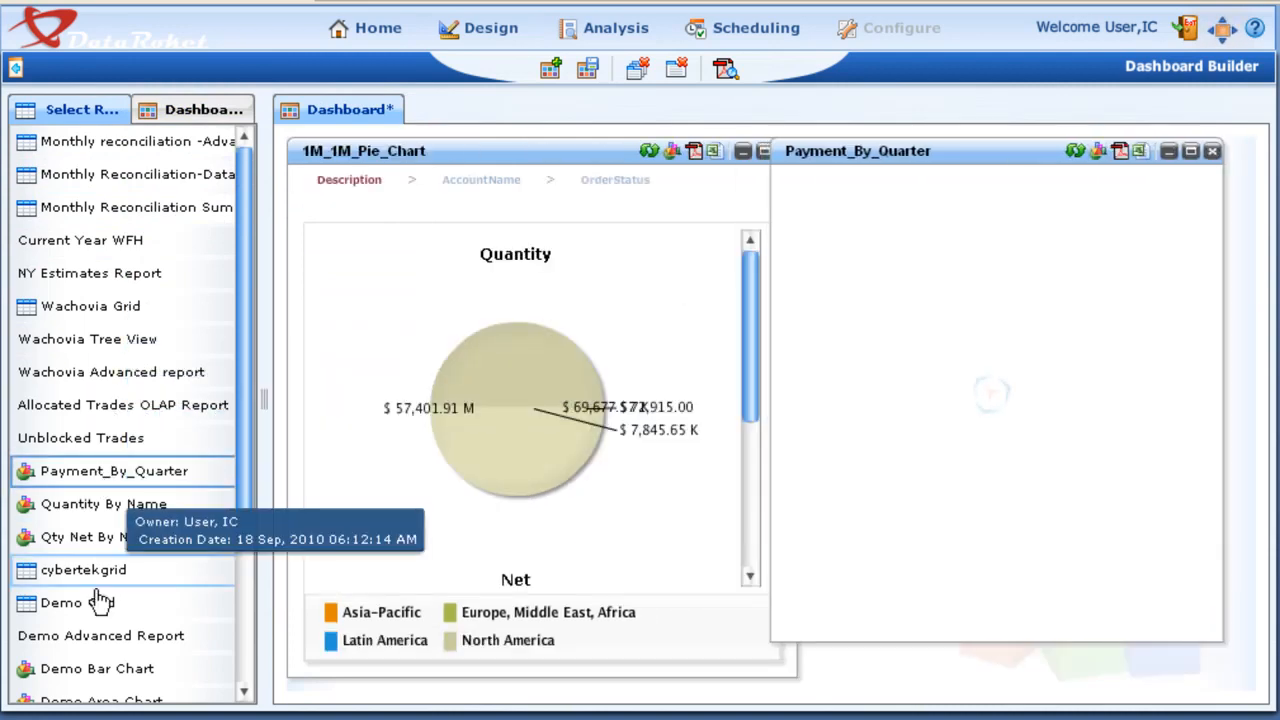
Step: Try the Demo Grid on the dashboard, replace it with Quantity By Name and change that report to a pie chart
left_click_drag(92, 612, 789, 484)
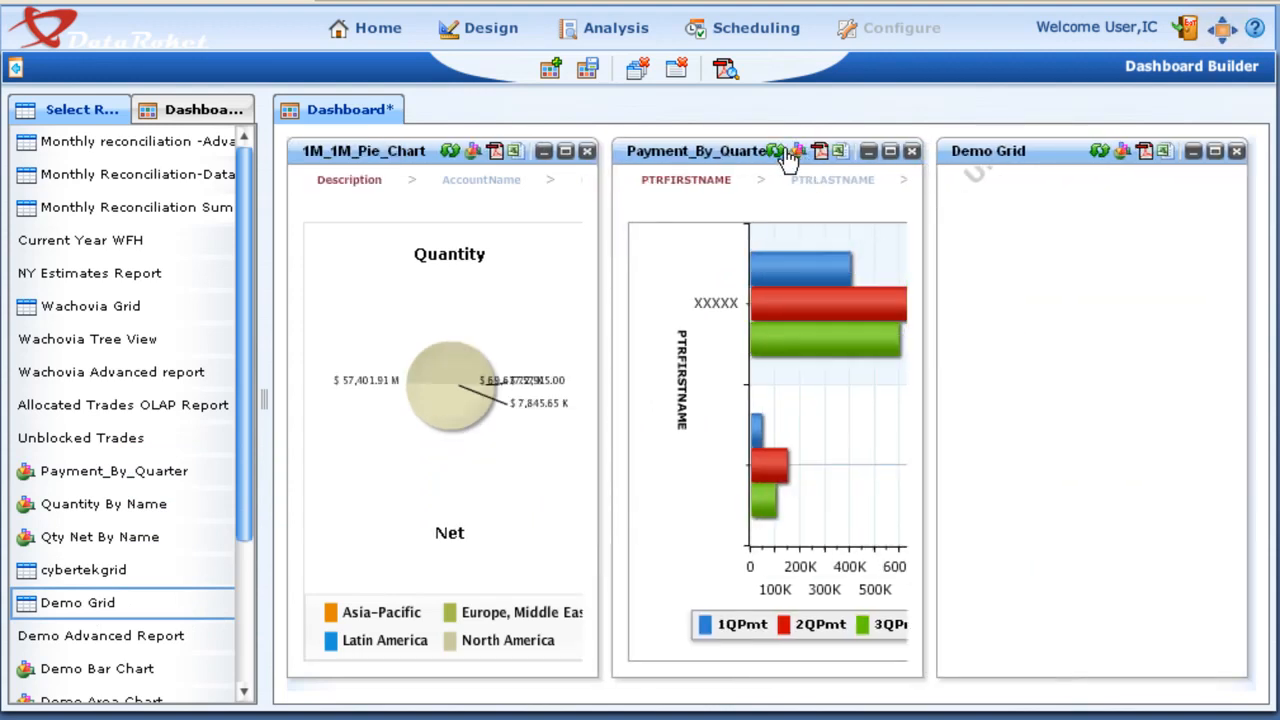
left_click(1236, 151)
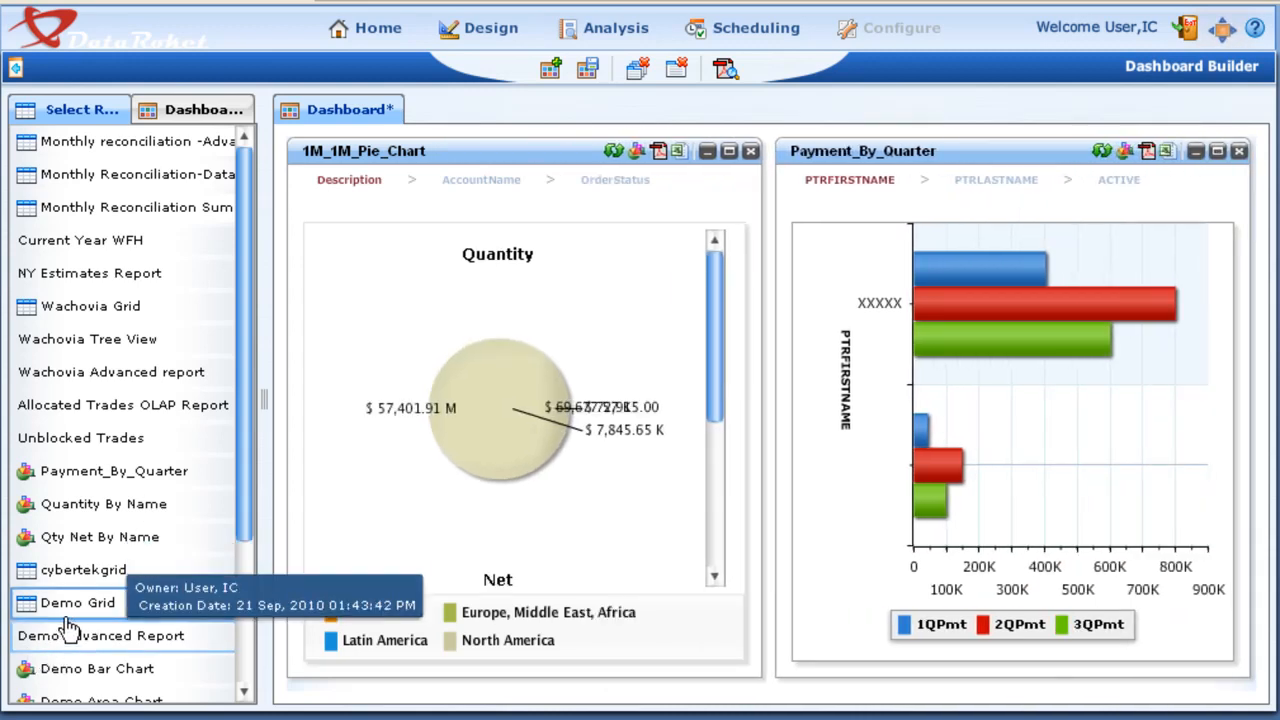
left_click_drag(110, 504, 876, 383)
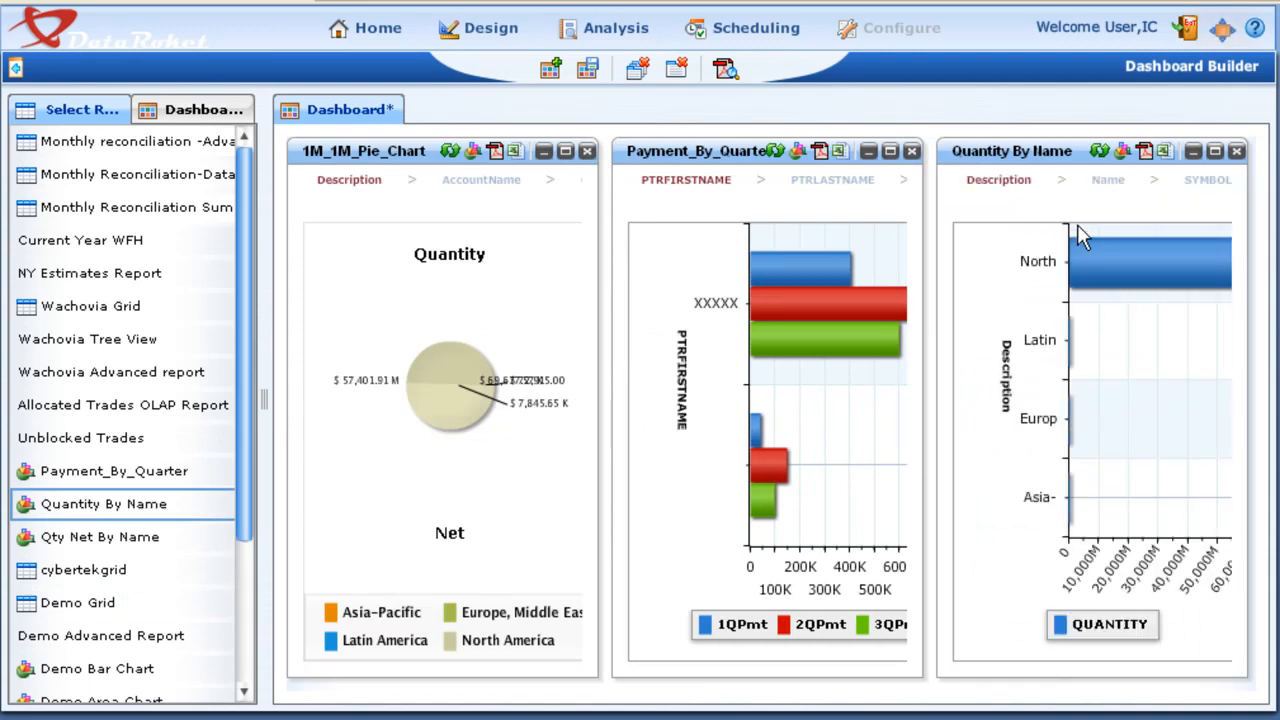
left_click(1122, 153)
left_click(1128, 308)
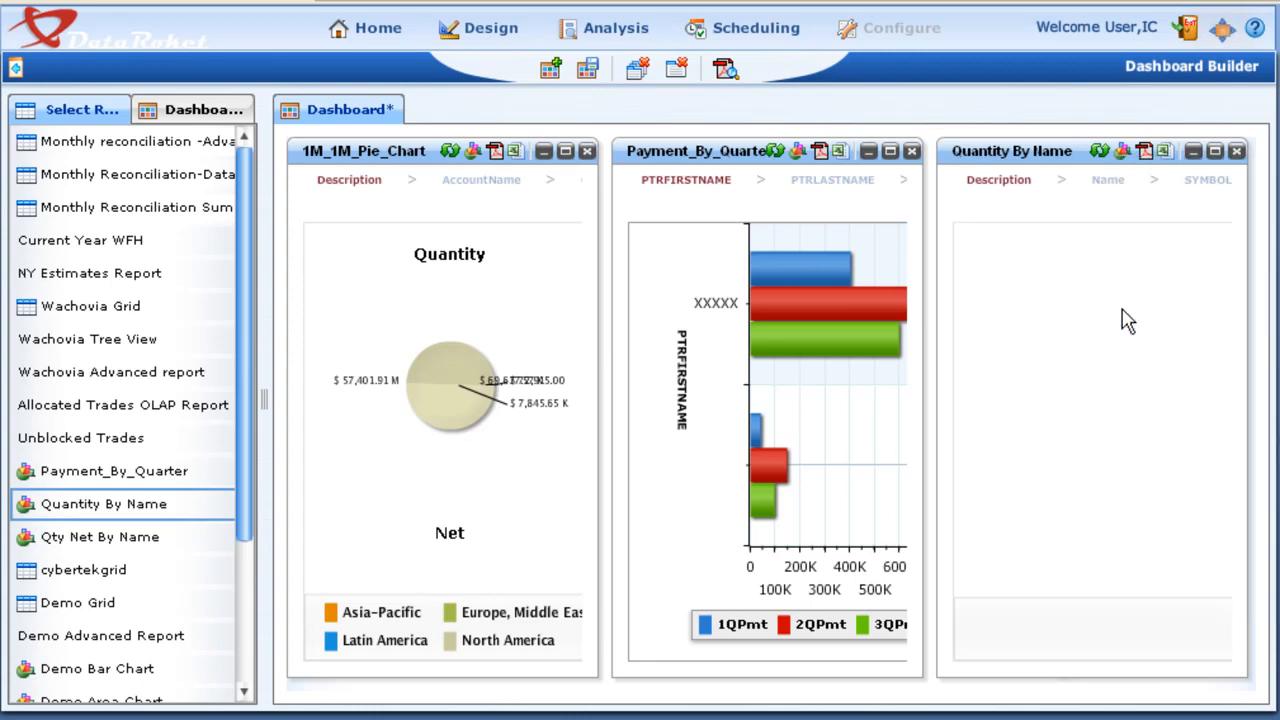
Step: Export the Quantity By Name report to Excel and save the file as Qua
left_click(1160, 152)
left_click(606, 414)
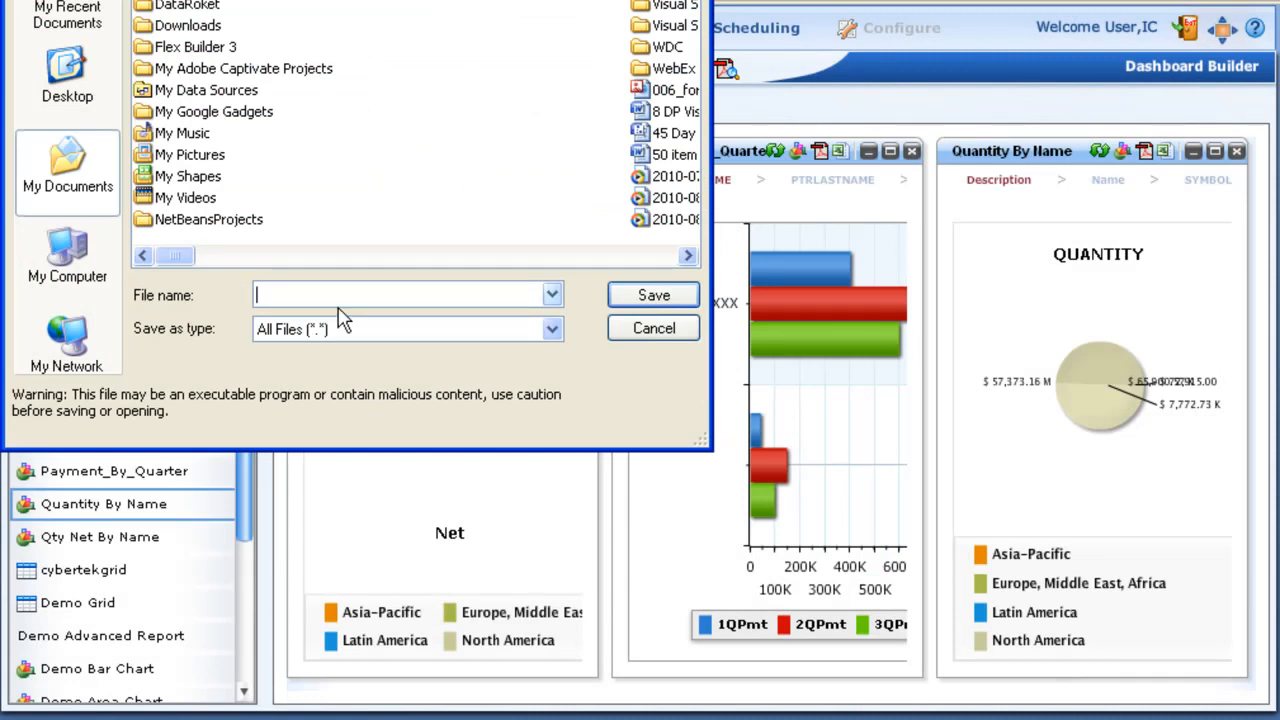
type("Quantity Pie")
left_click(652, 296)
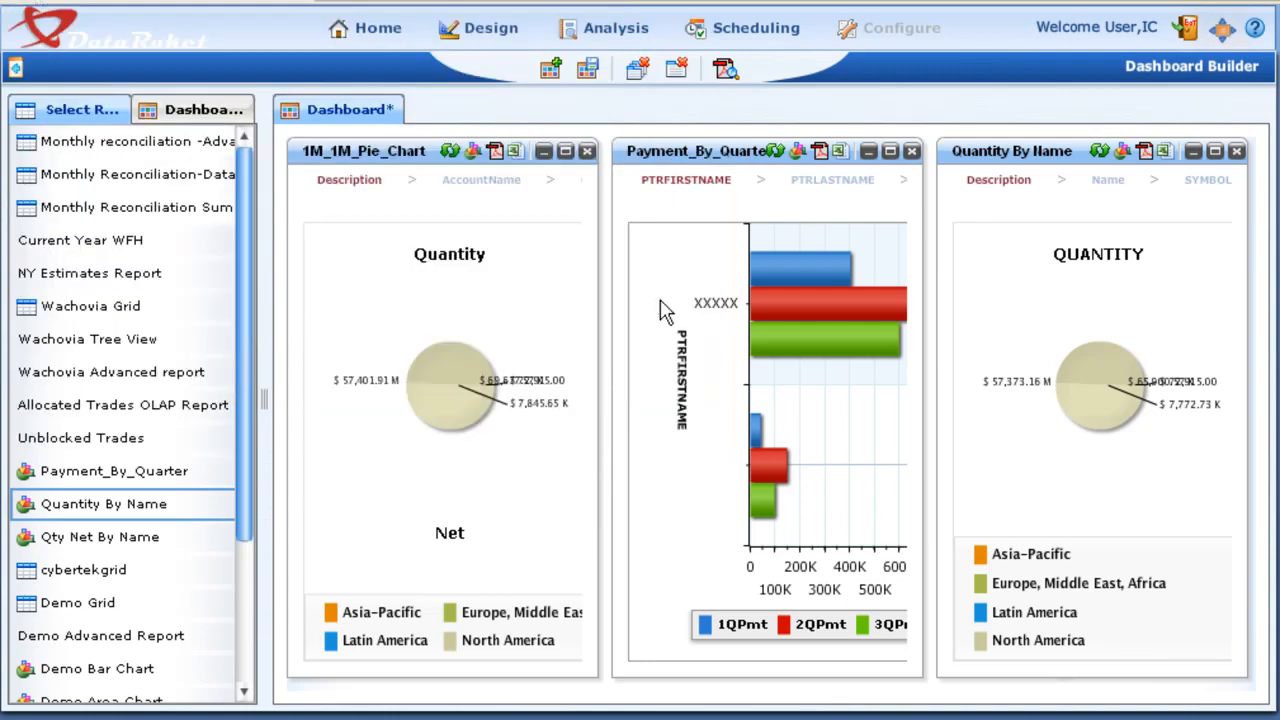
Step: Save the dashboard as Random Dashboard with Public access, set it as a default dashboard, and open it on the home page
left_click(587, 69)
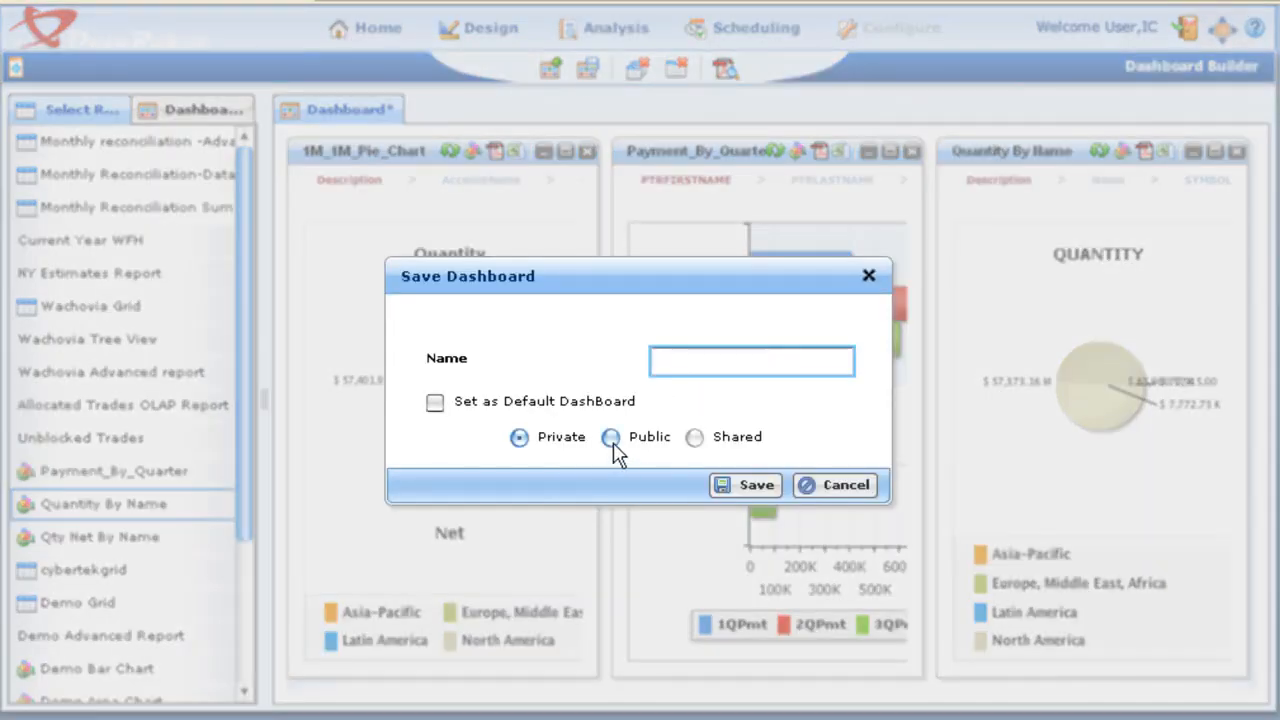
left_click(612, 440)
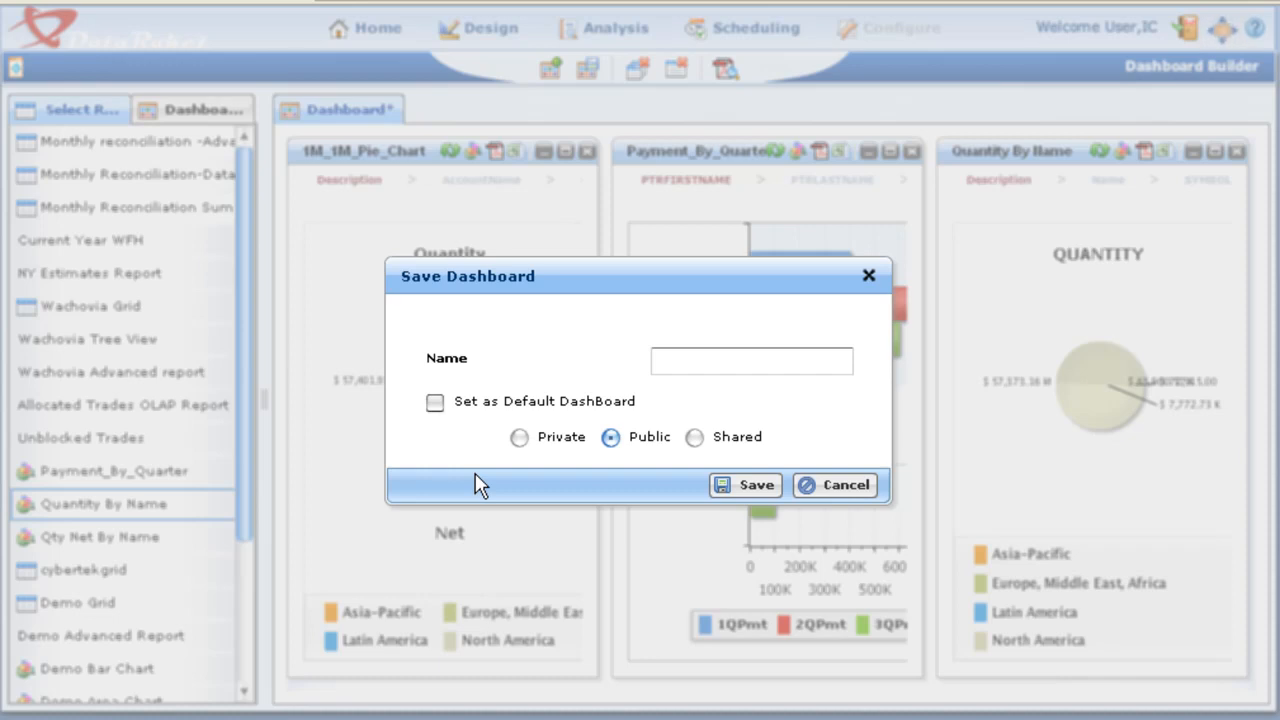
left_click(709, 369)
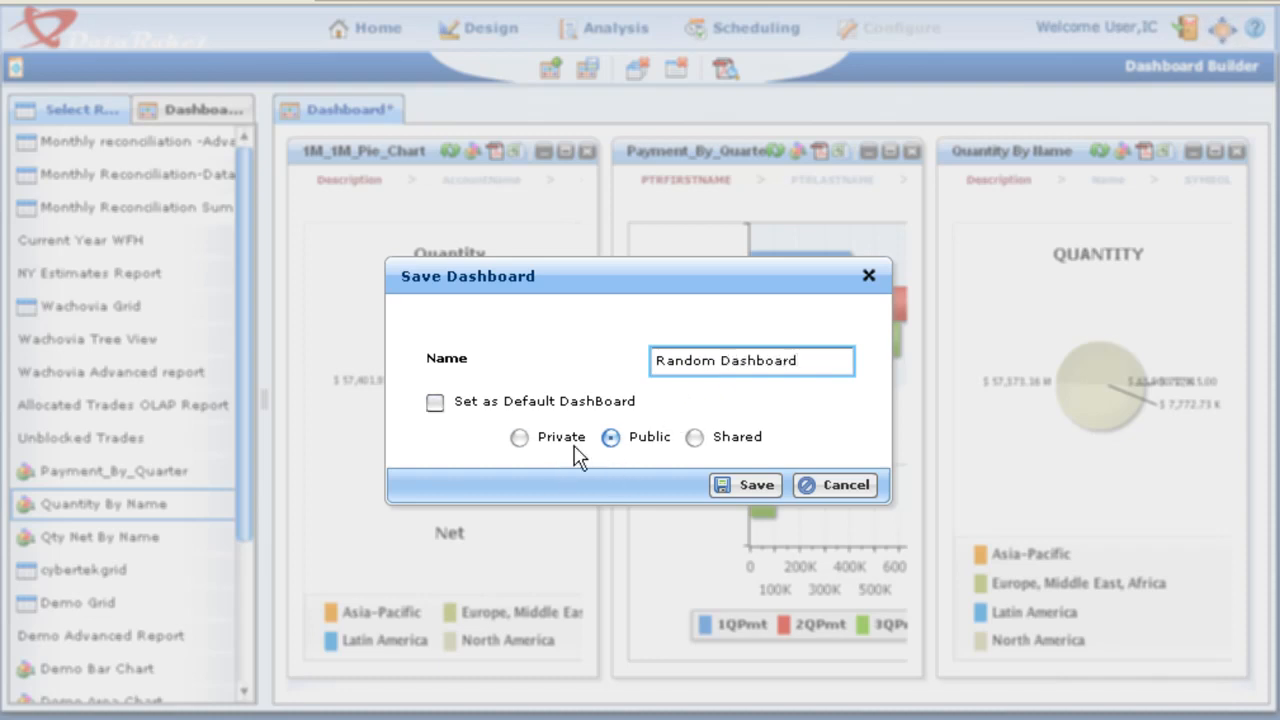
left_click(543, 406)
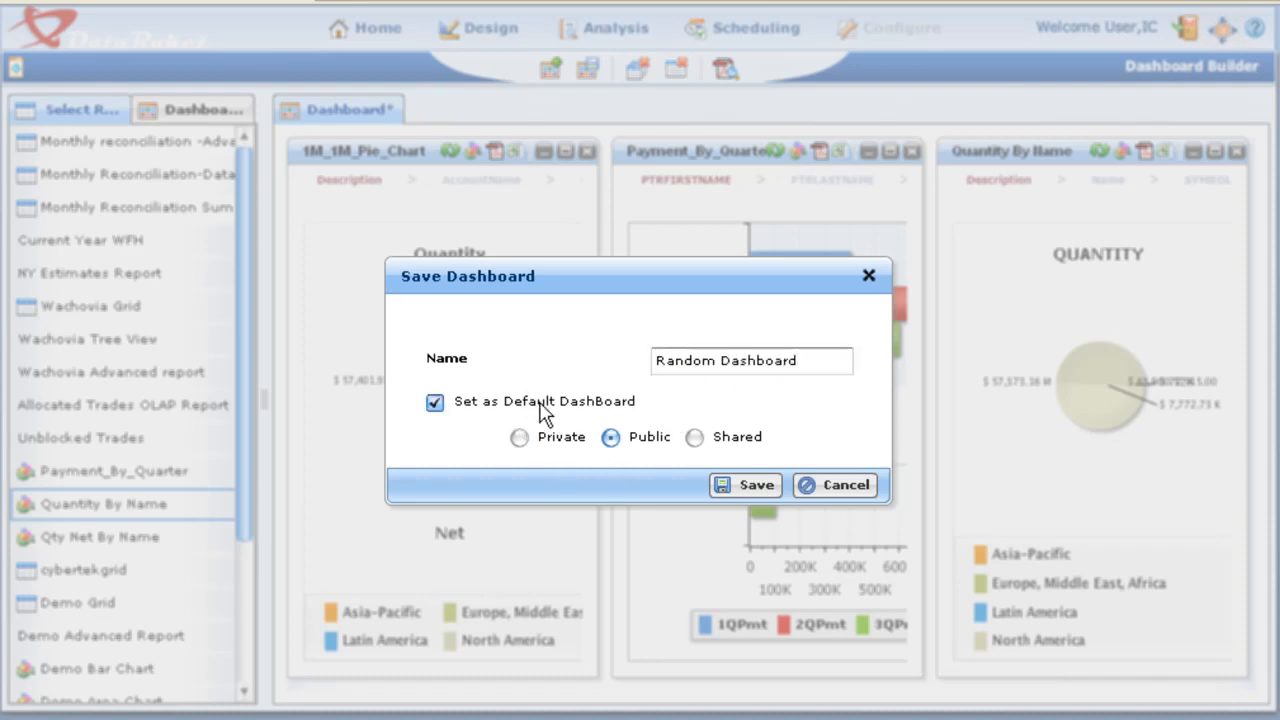
left_click(720, 478)
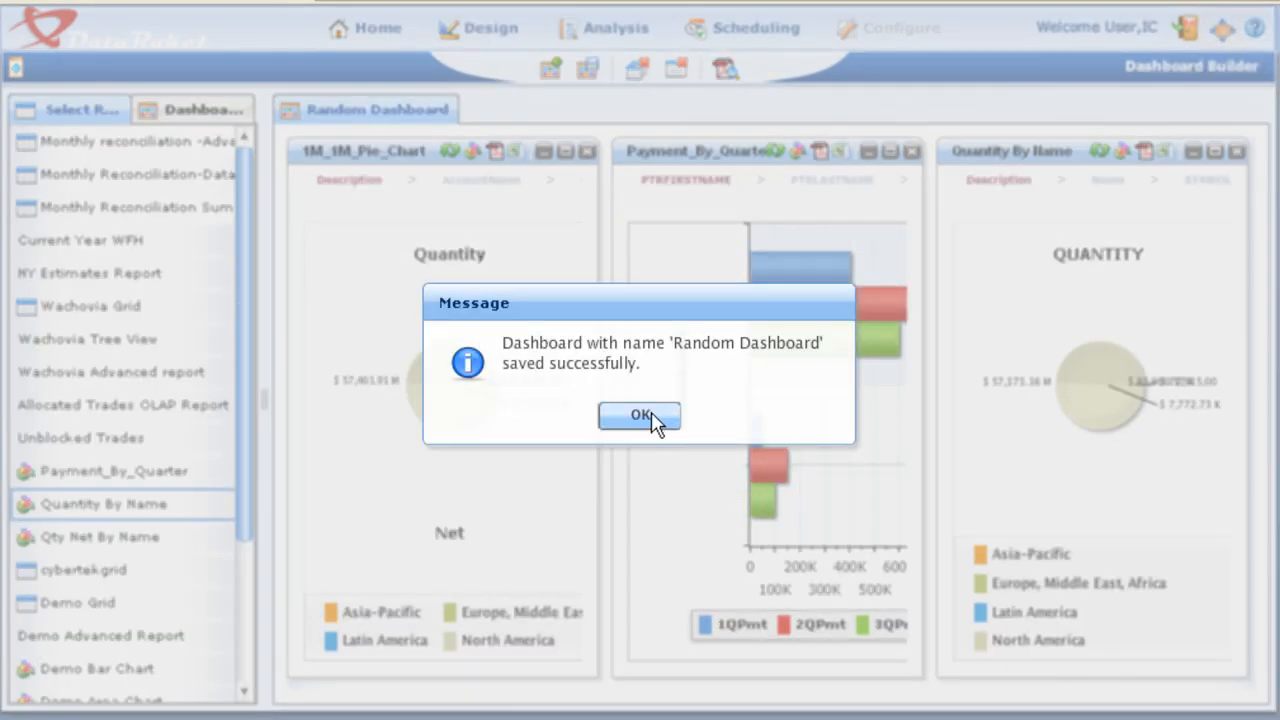
left_click(648, 417)
left_click(380, 32)
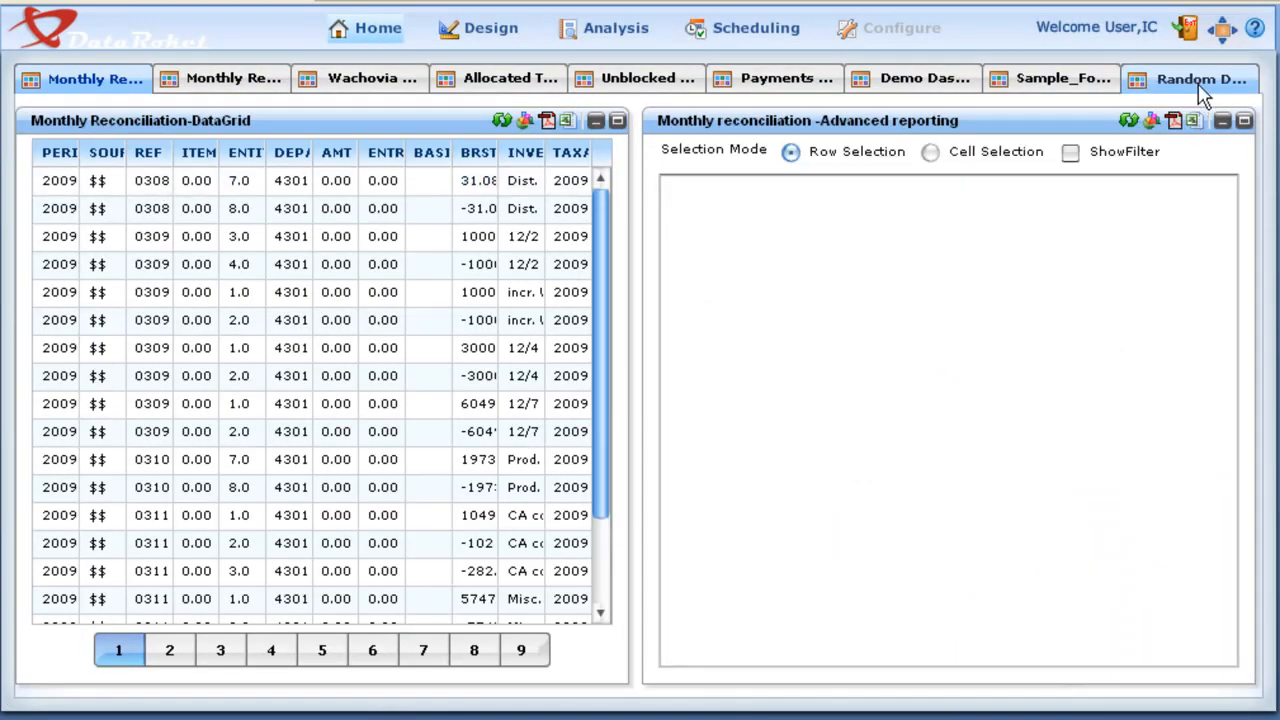
left_click(1201, 85)
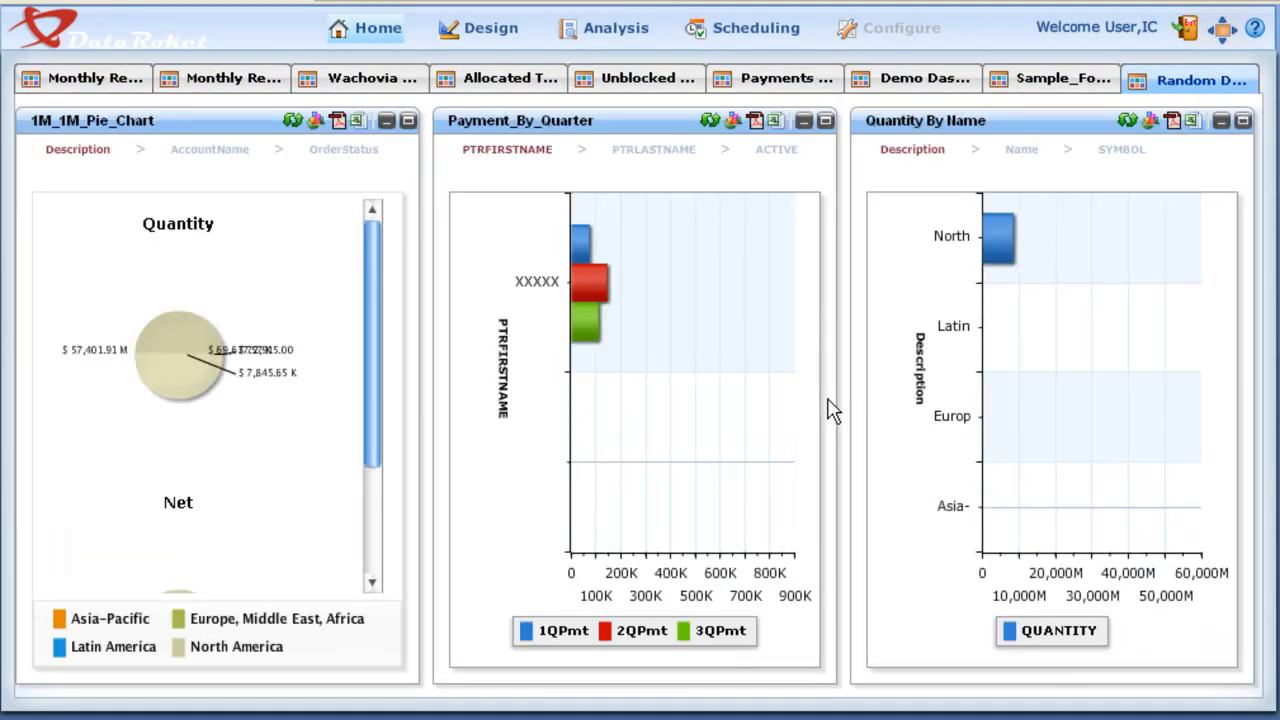
Step: Remove Random Dashboard from Home through the Dashboard Builder's saved dashboards and return to the home page
left_click(638, 32)
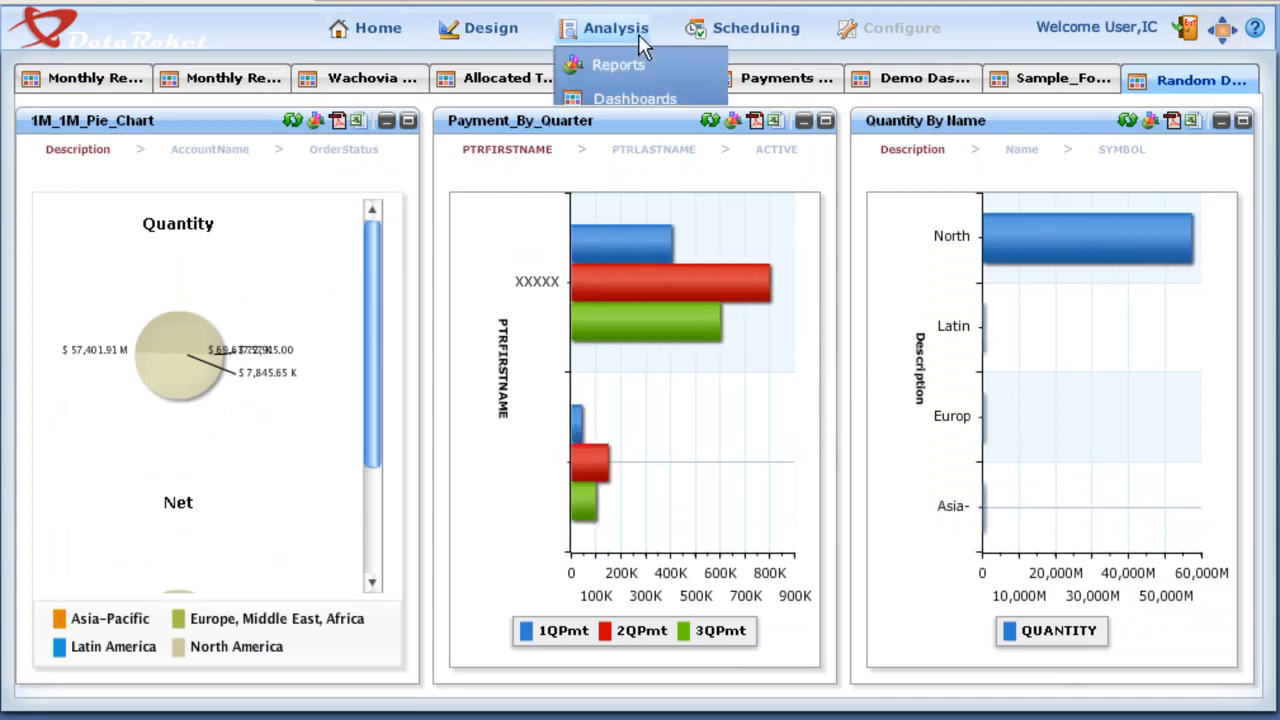
left_click(630, 100)
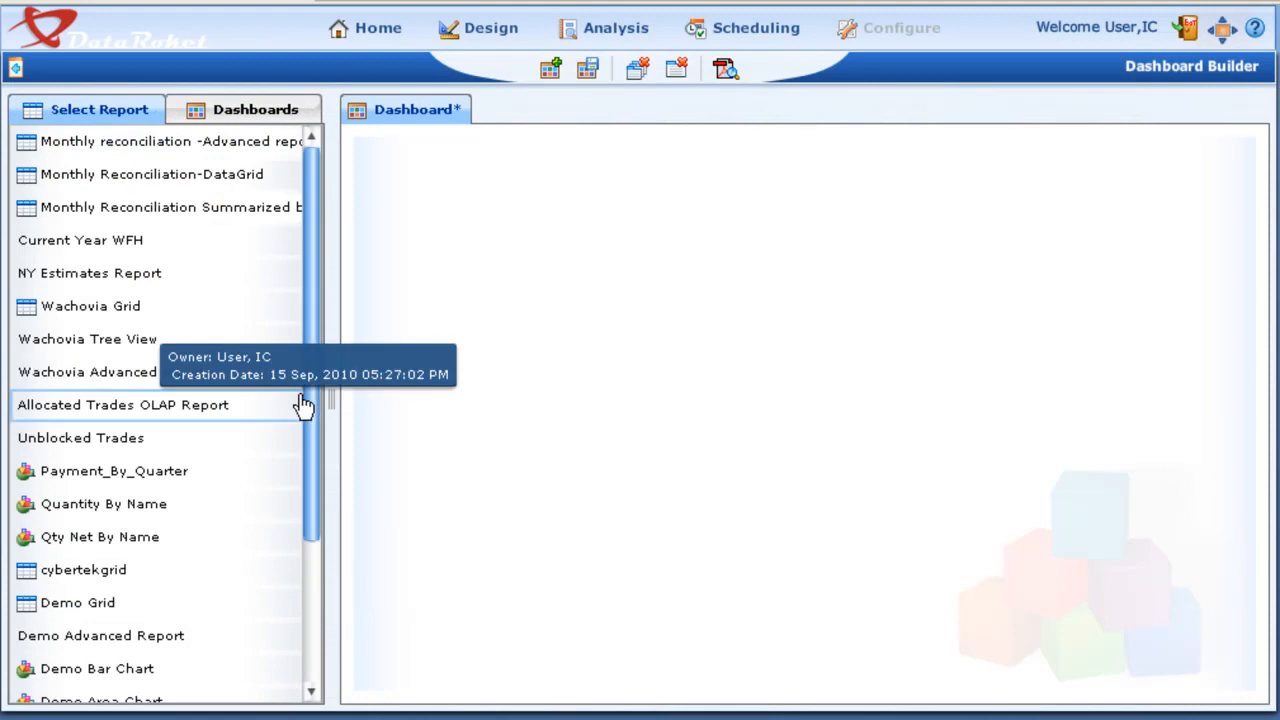
left_click_drag(312, 397, 306, 557)
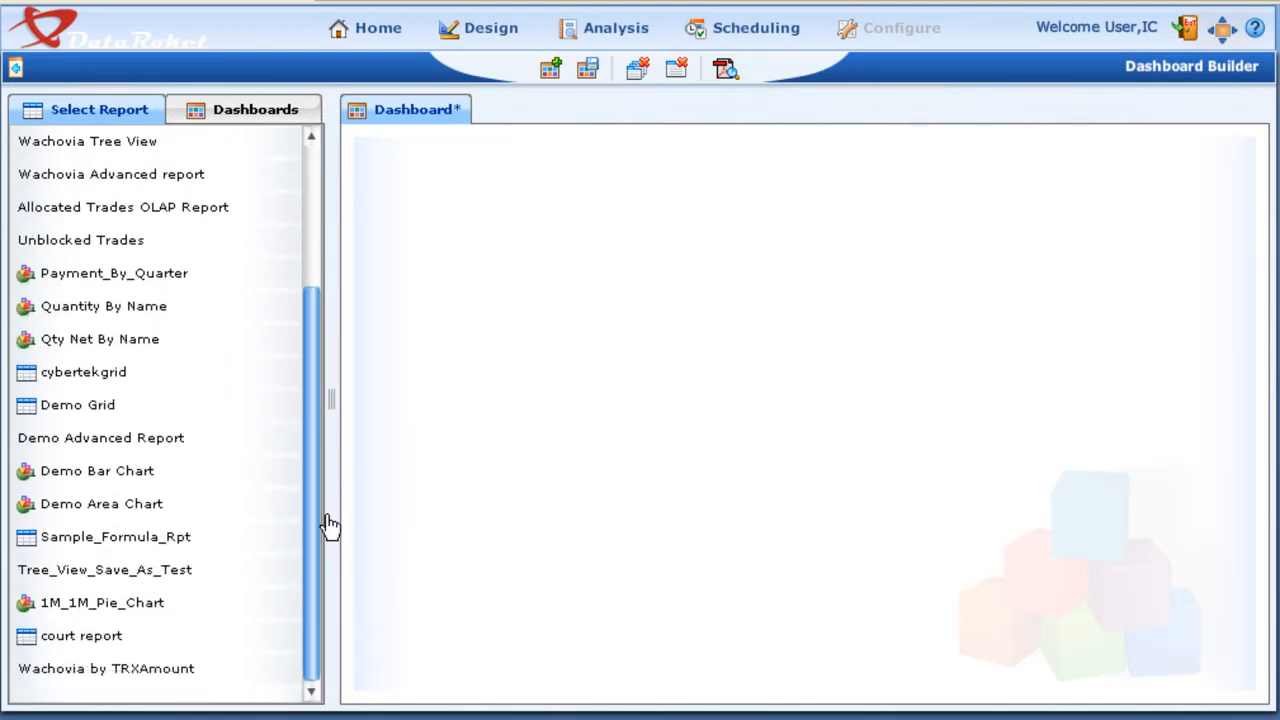
left_click(280, 107)
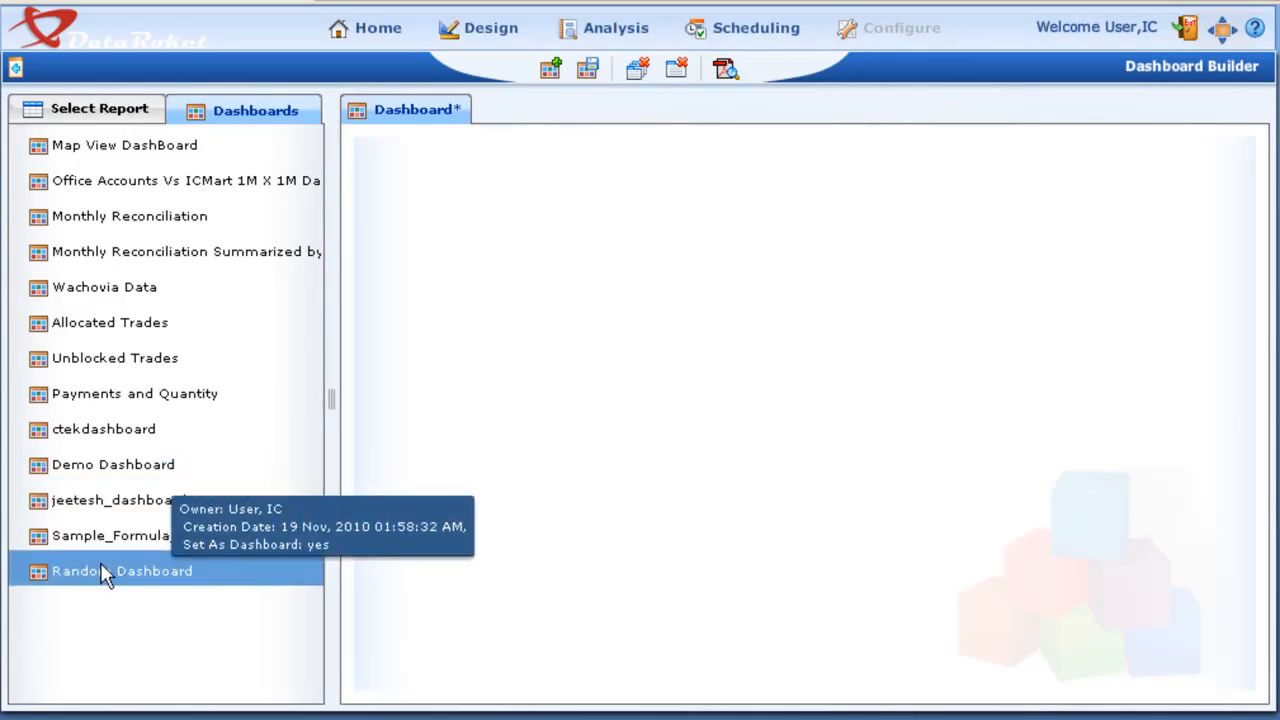
left_click(66, 570)
right_click(66, 570)
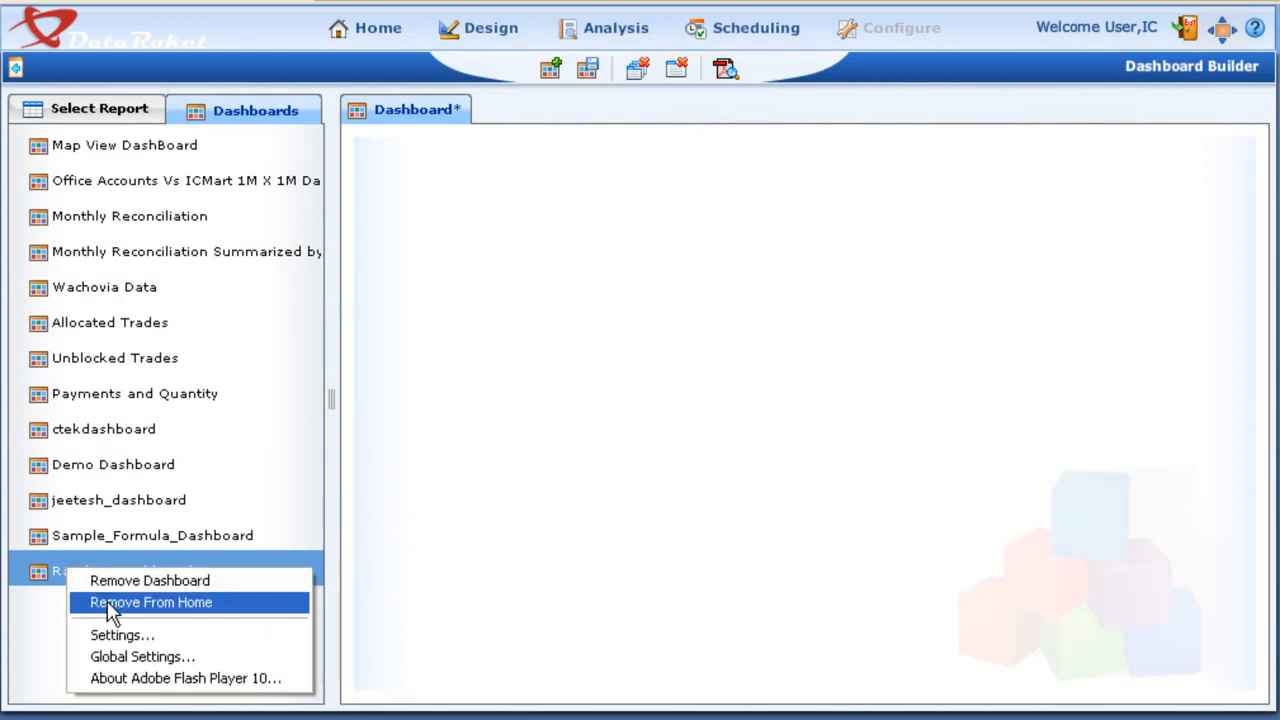
left_click(110, 604)
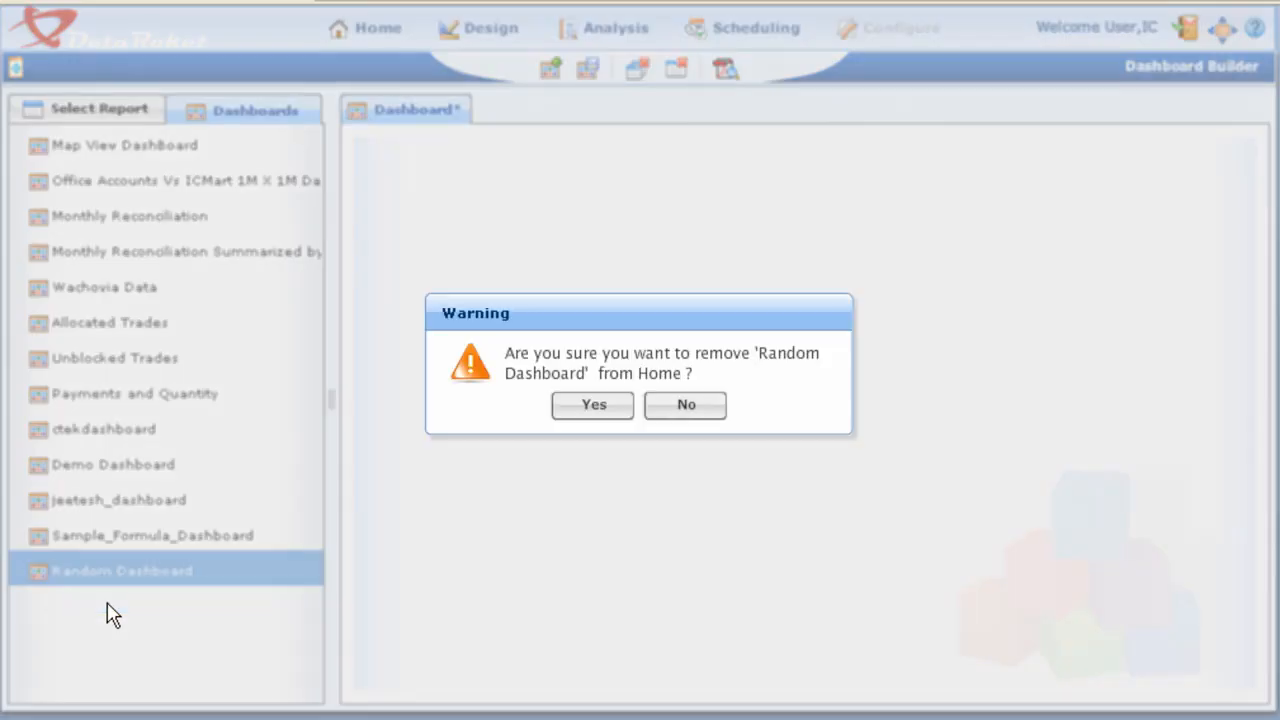
left_click(600, 405)
left_click(634, 410)
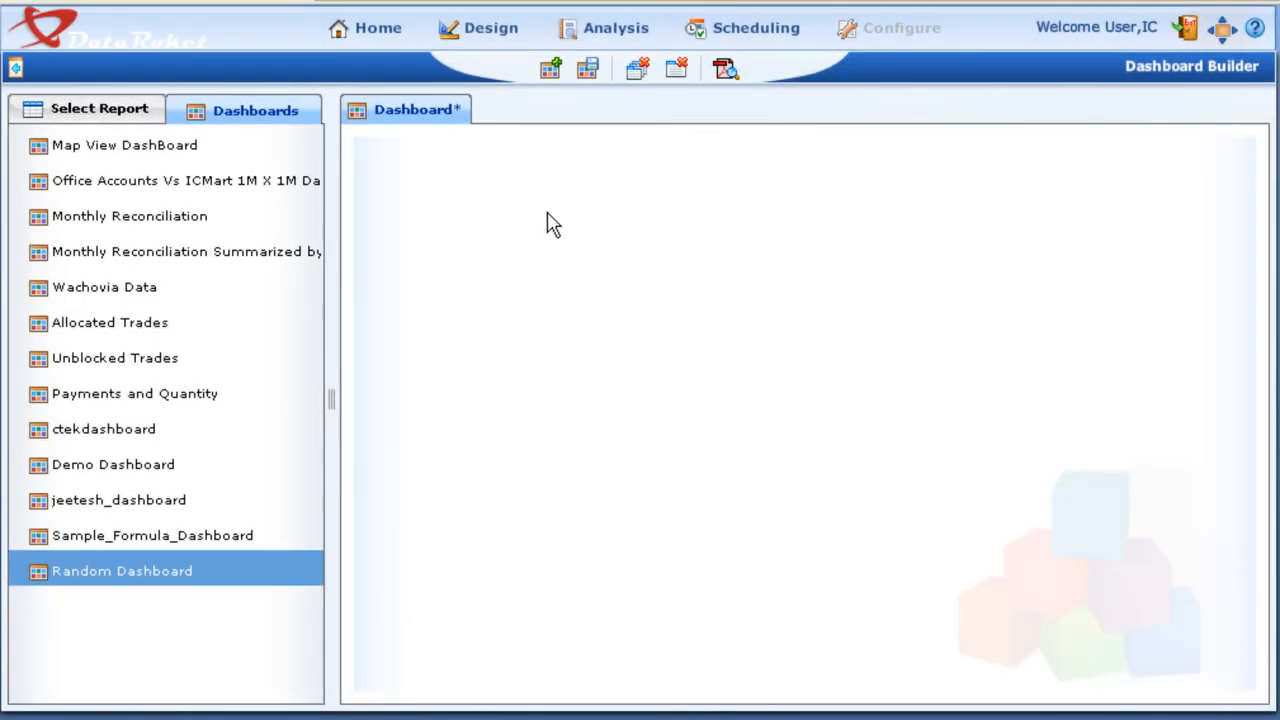
left_click(367, 34)
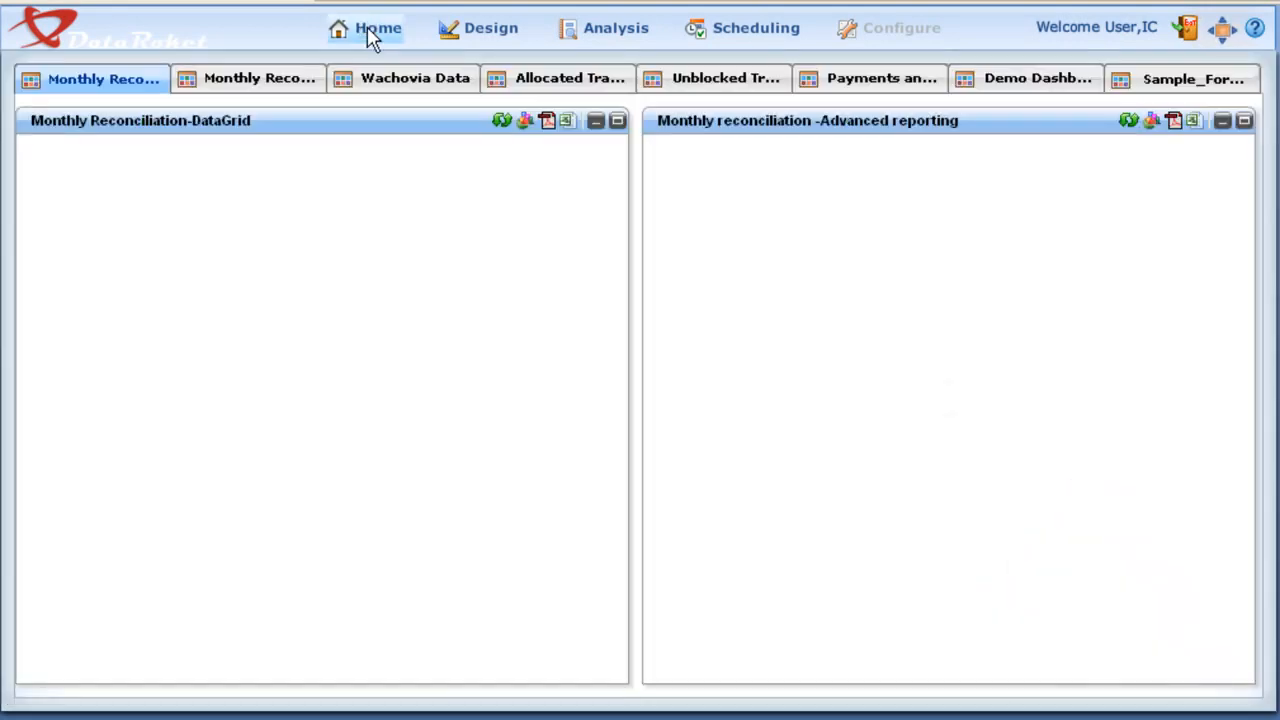